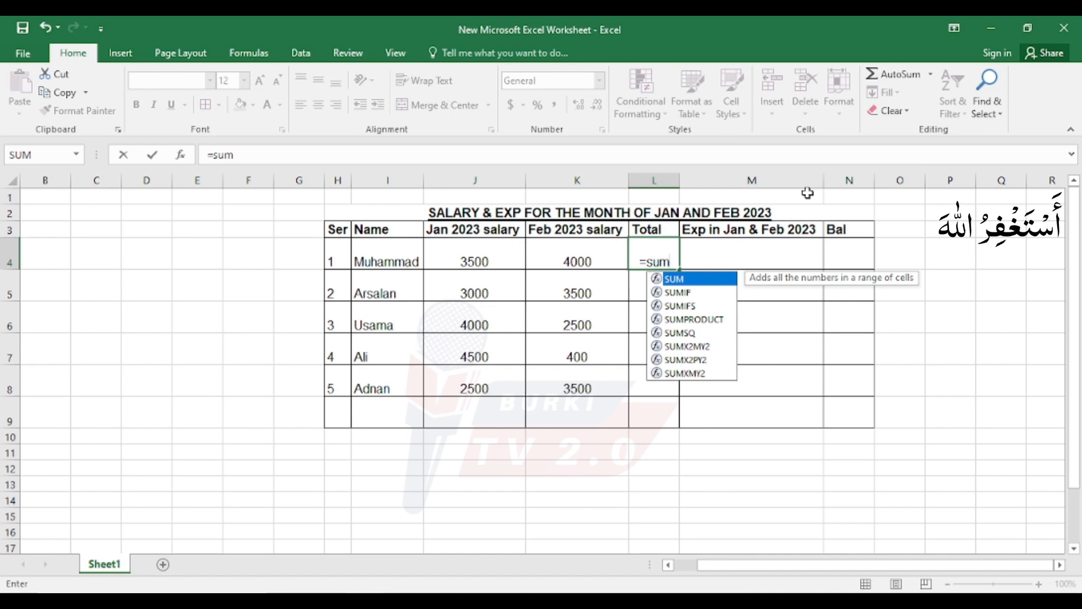
Step: Complete the first person's Total in L4 with the formula =SUM(J4+K4), adding the January and February salaries
text(()
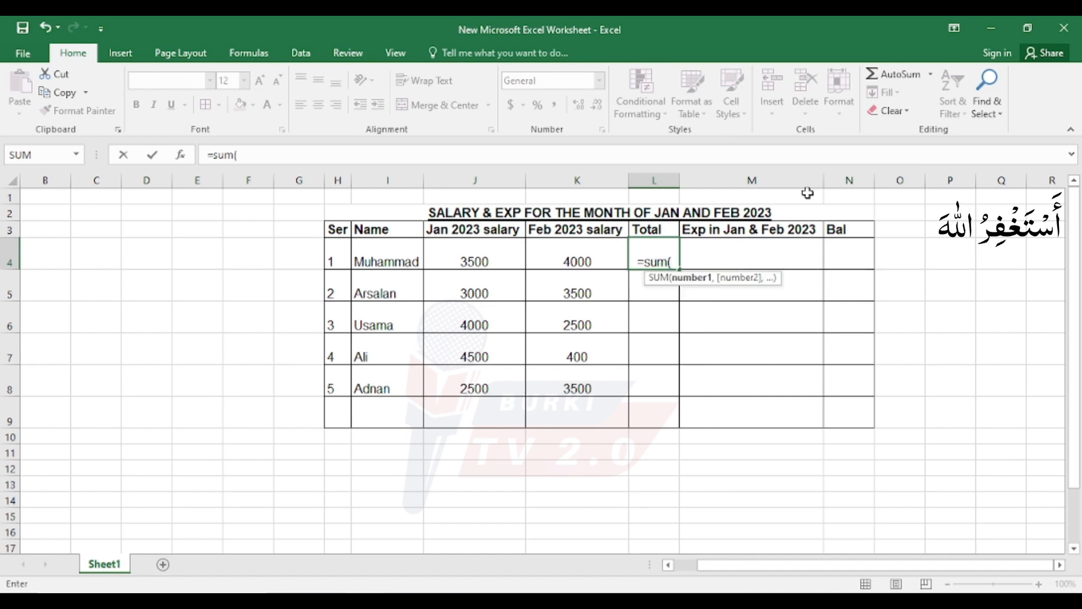
click(491, 254)
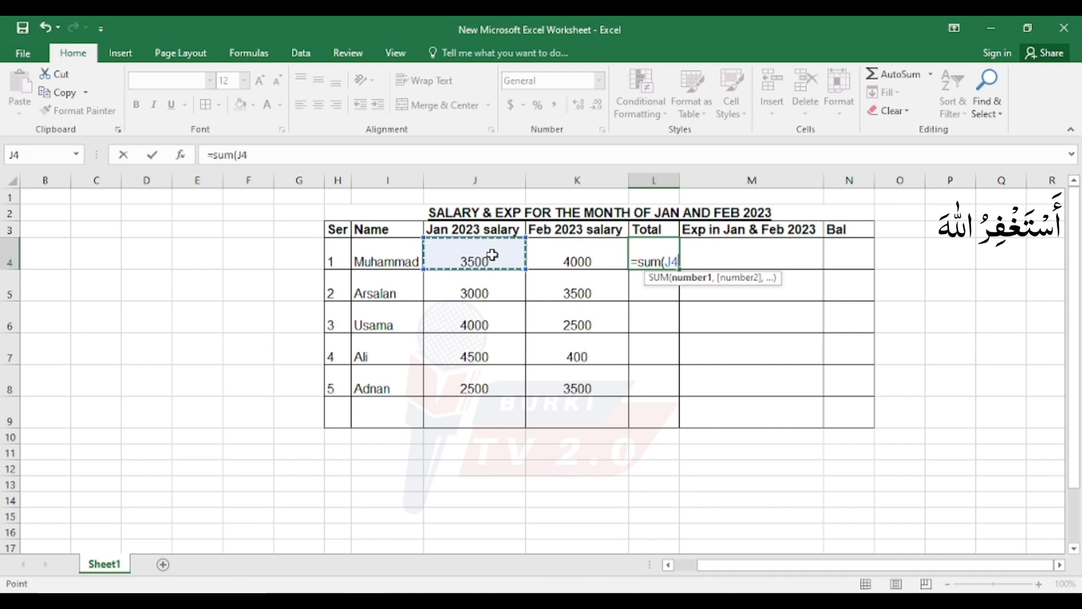
text(=)
key(BackSpace)
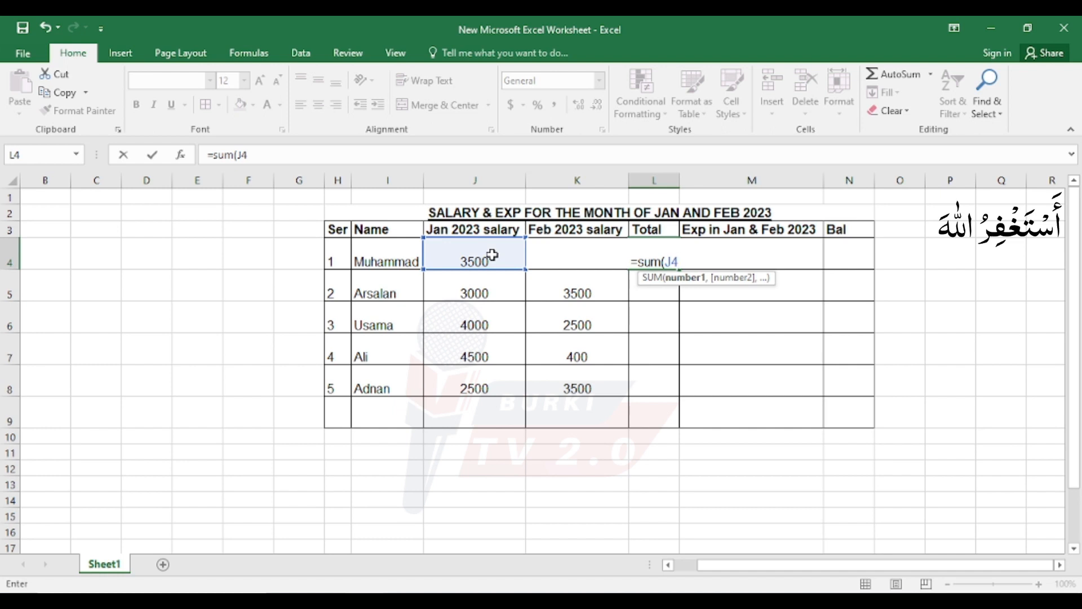
text(+)
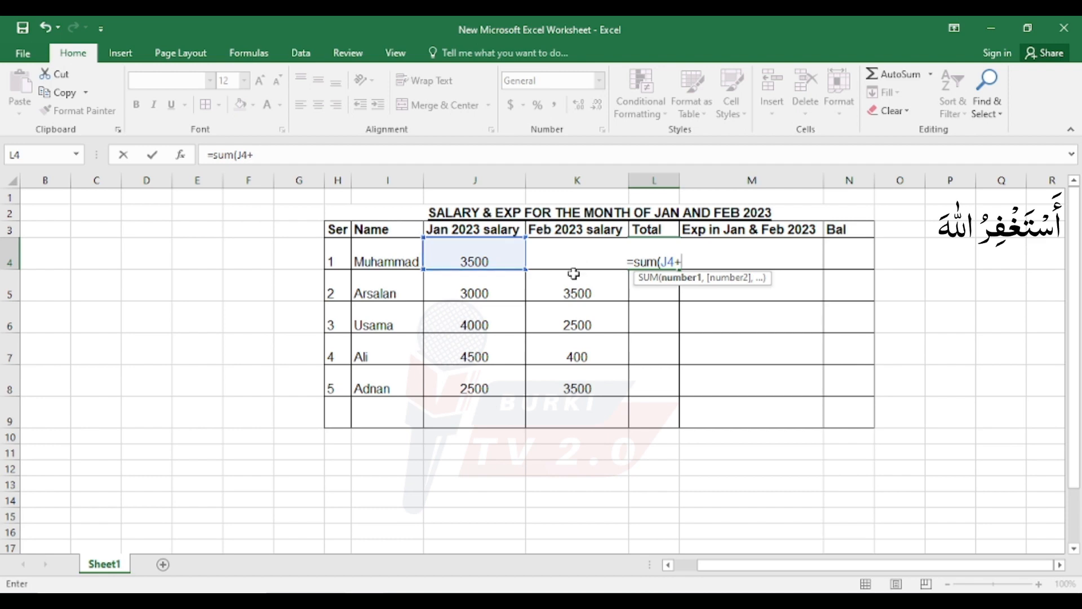
text(K4)
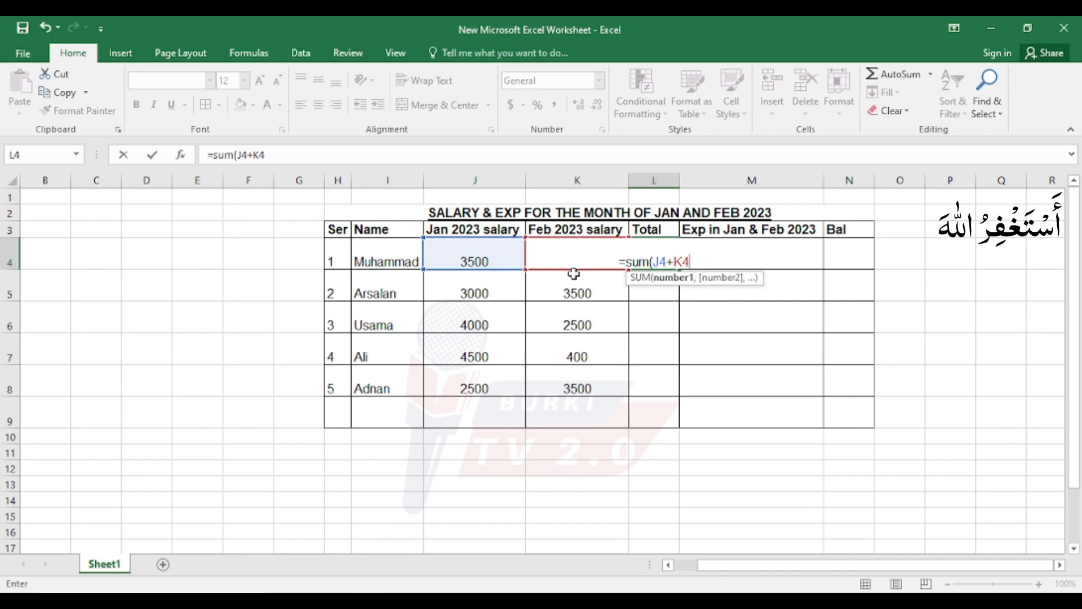
text())
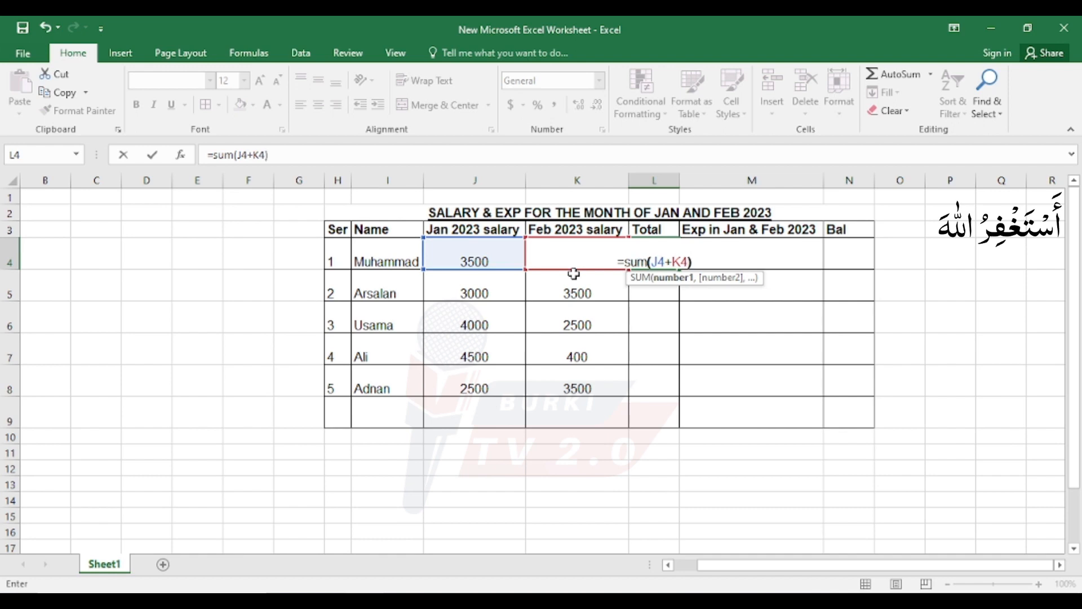
key(Return)
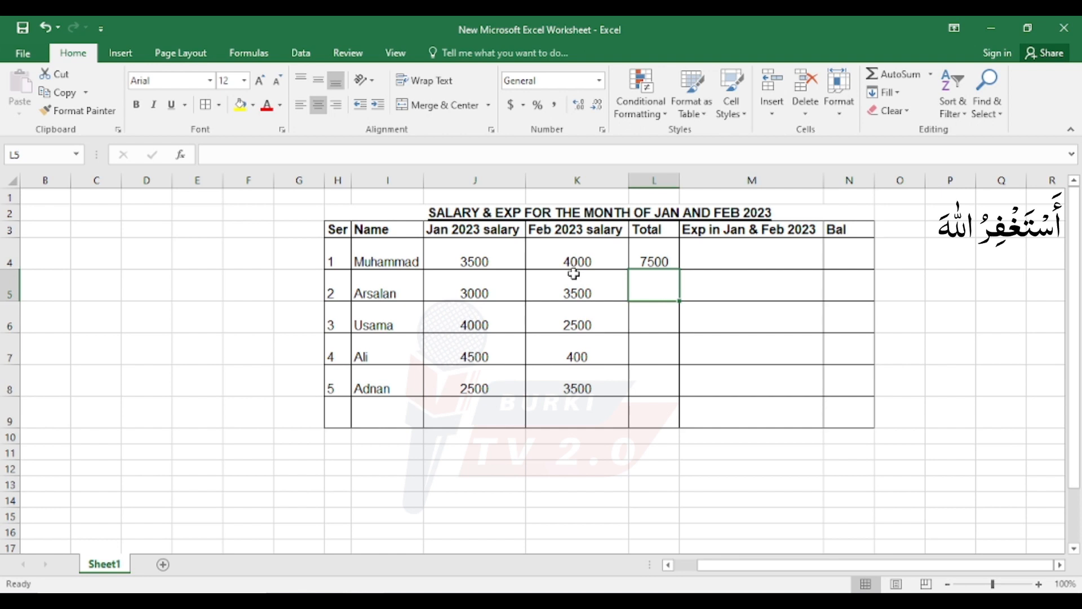
text(=)
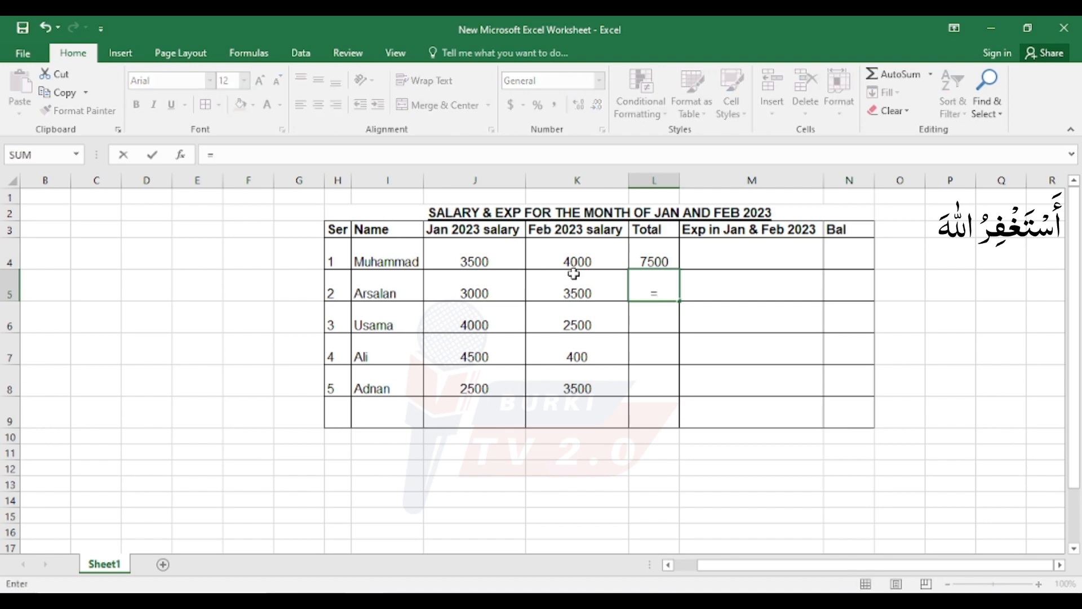
text(sum)
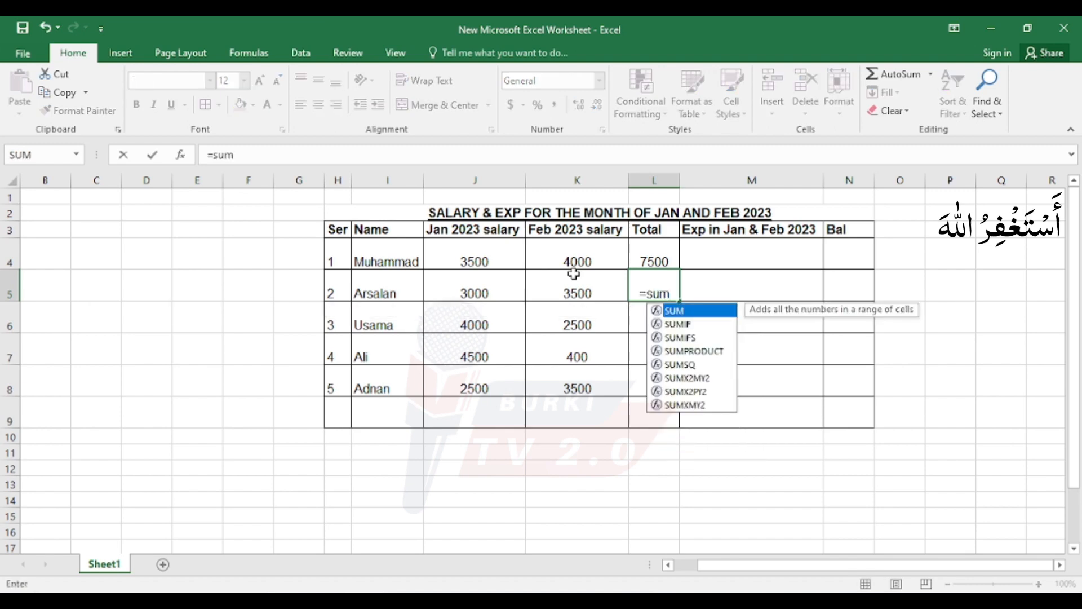
text(()
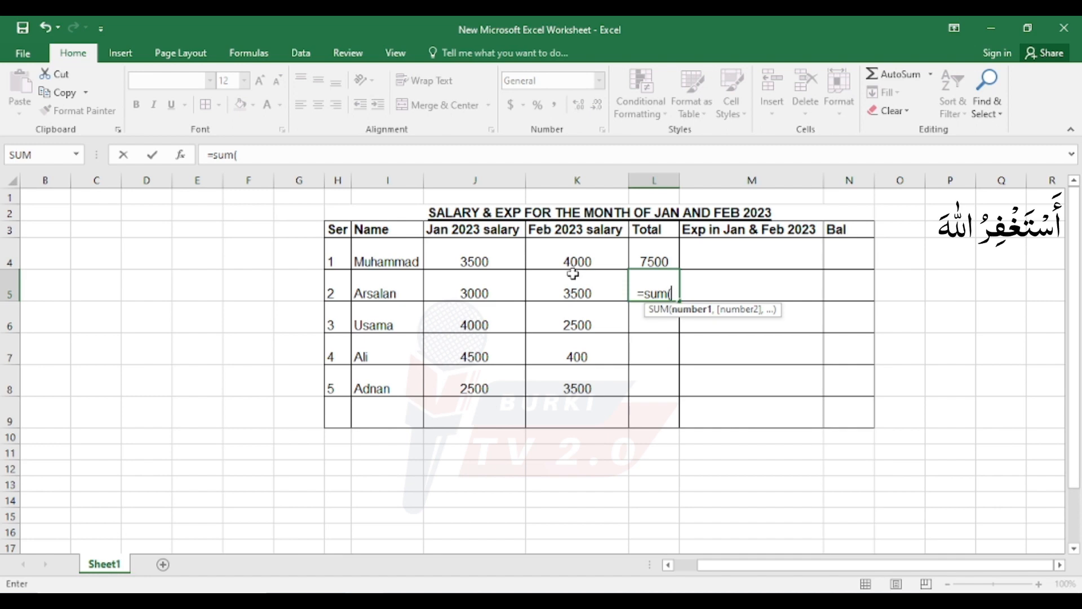
click(474, 173)
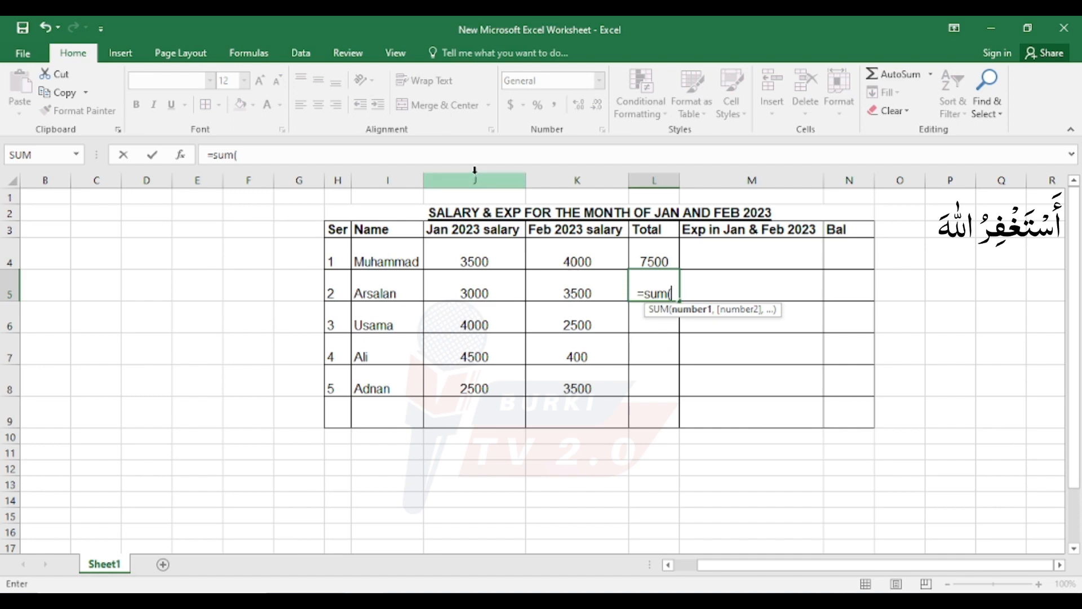
key(Escape)
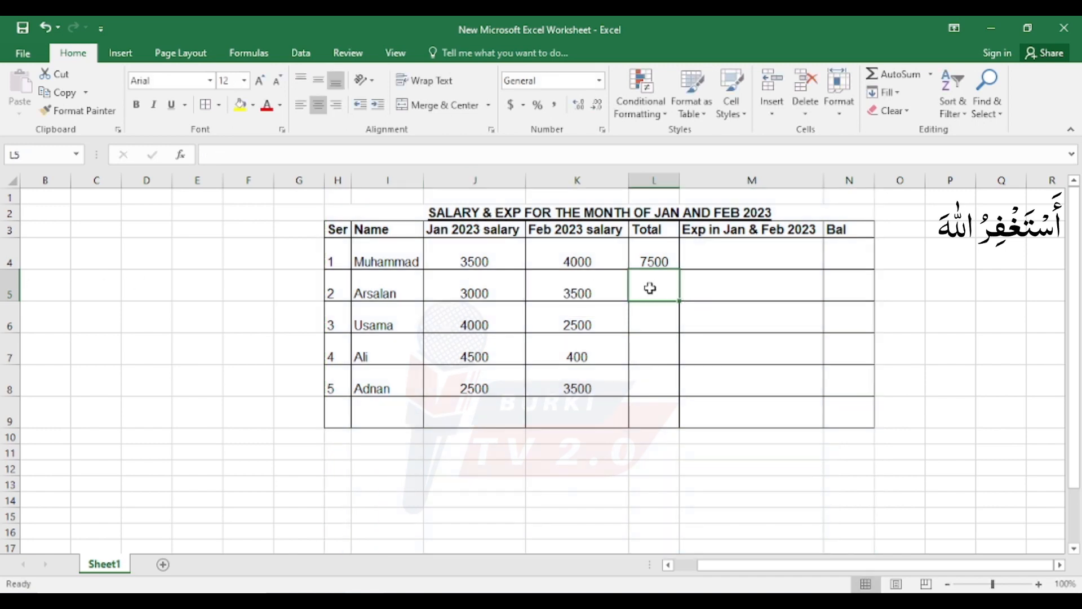
Step: Enter the formula =SUM(J5+K5) in L5 to total the second person's two salaries
text(=sum)
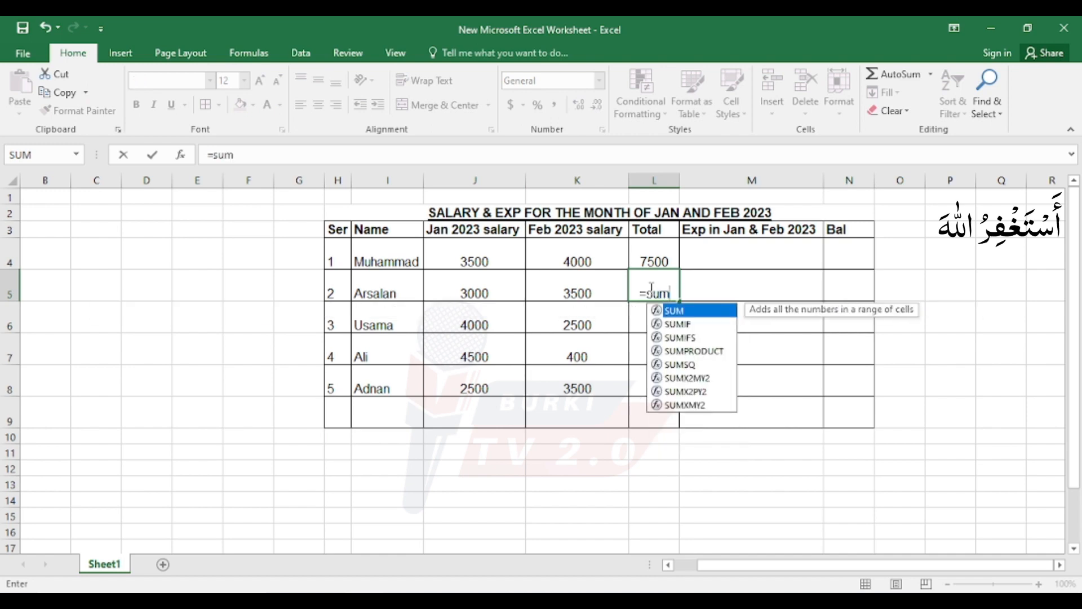
text(()
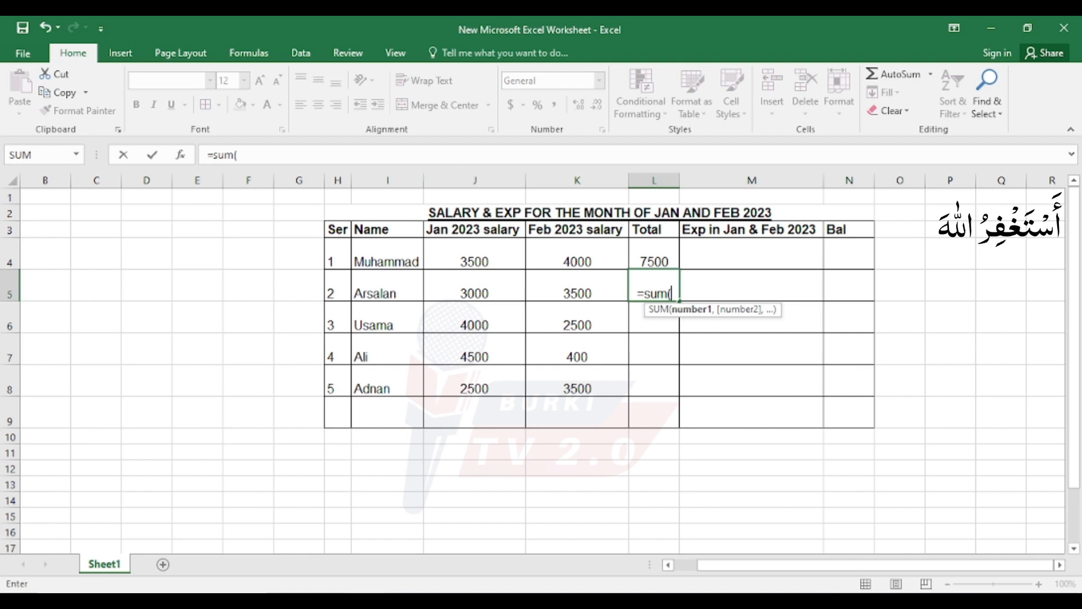
click(477, 288)
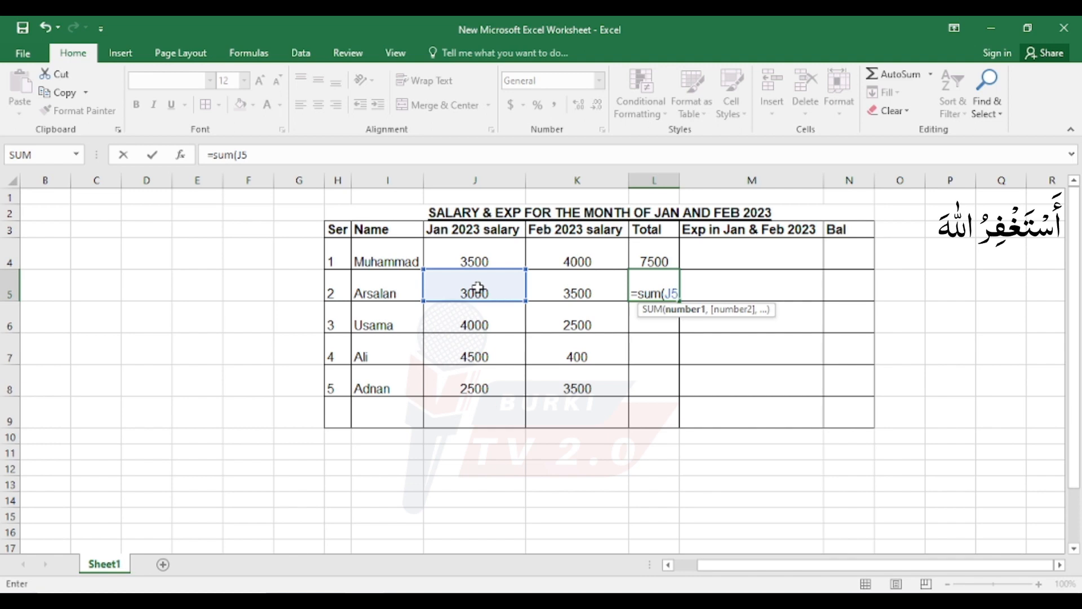
text(+)
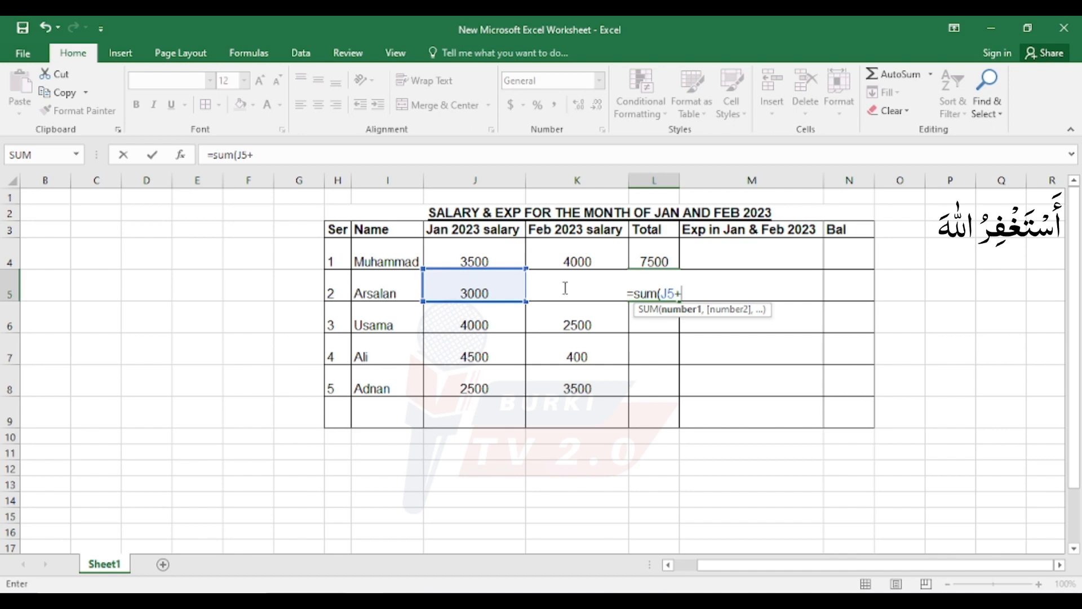
text(K5)
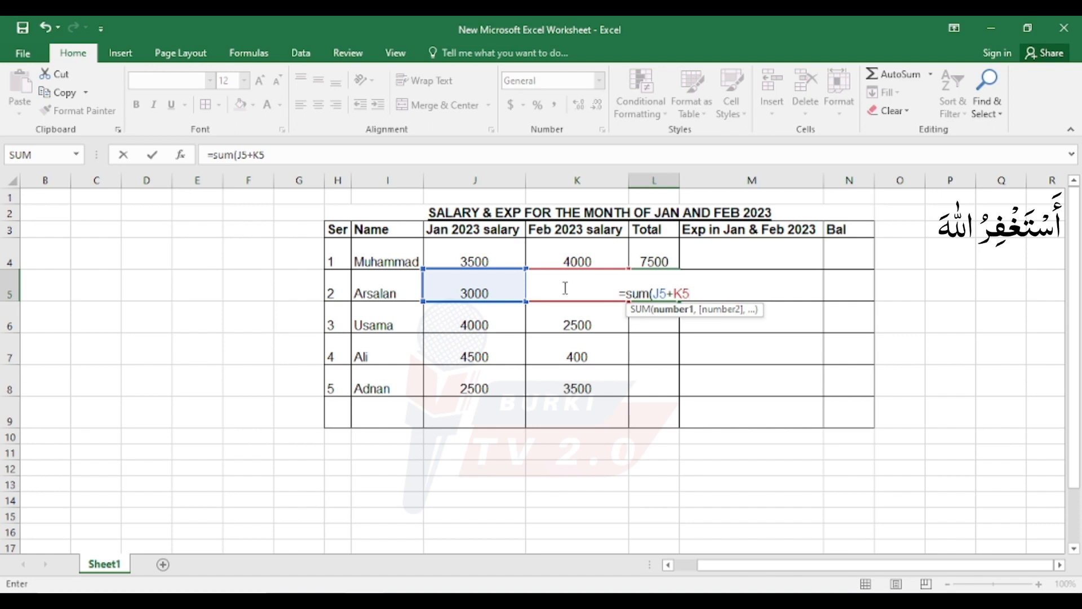
text())
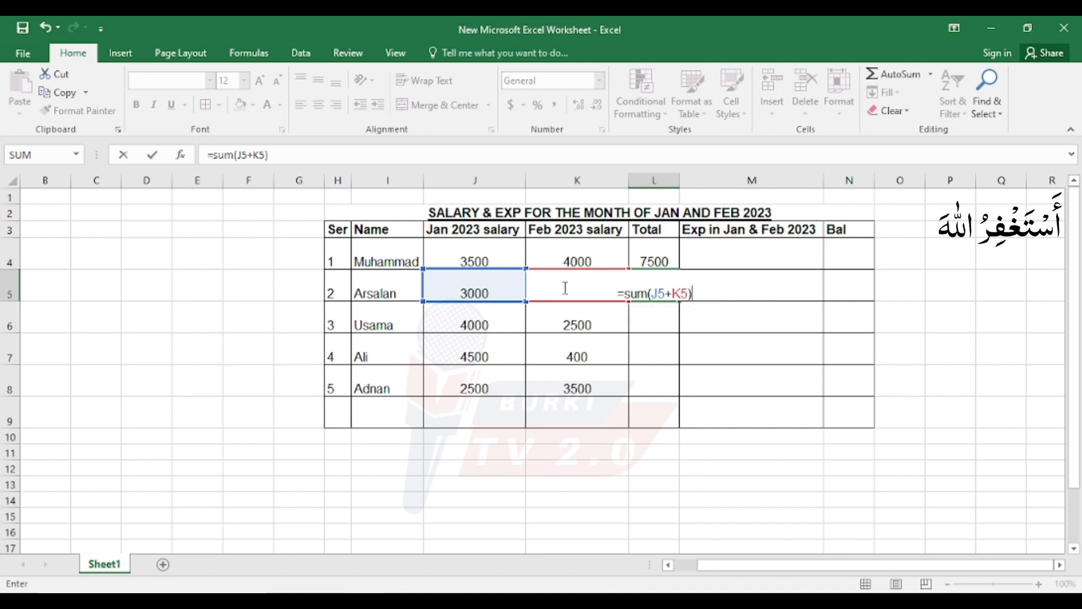
key(Return)
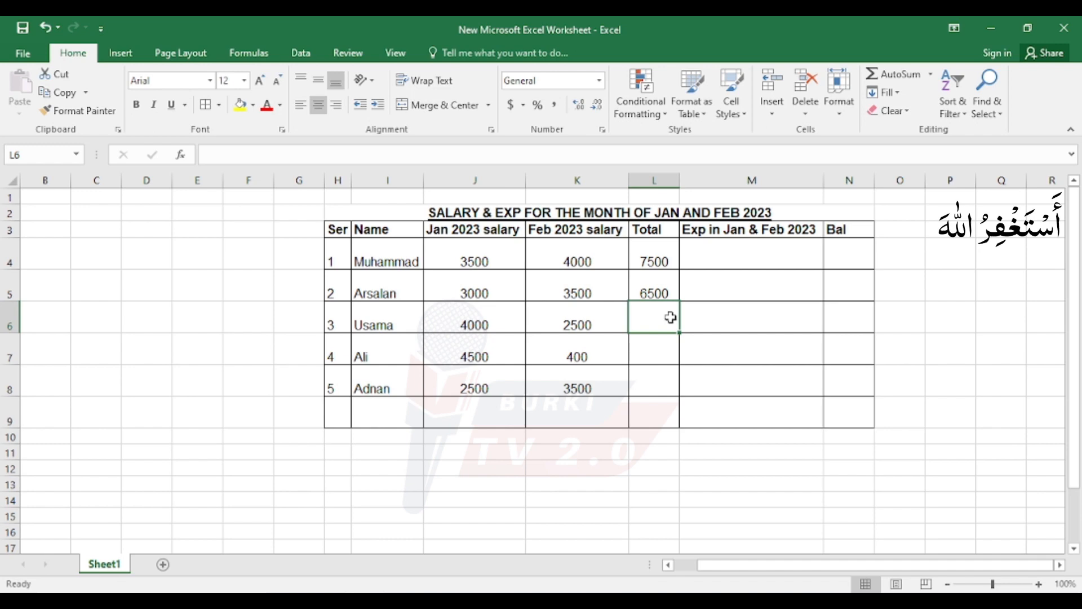
Step: Fill the Total formulas from L4:L5 down through L8 for the remaining people
click(657, 259)
click(655, 279)
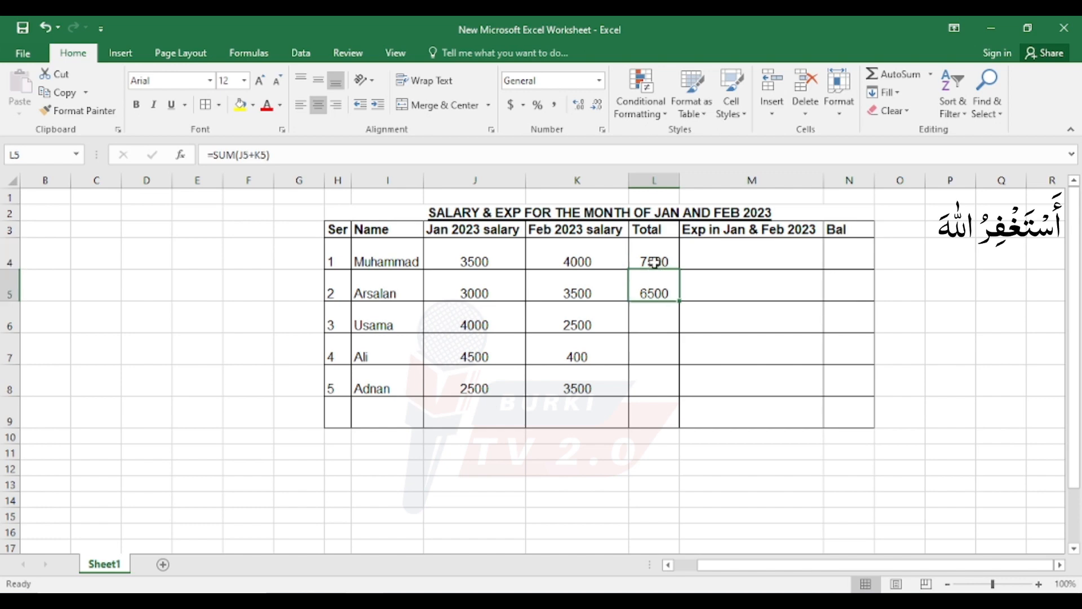
drag(656, 253, 658, 281)
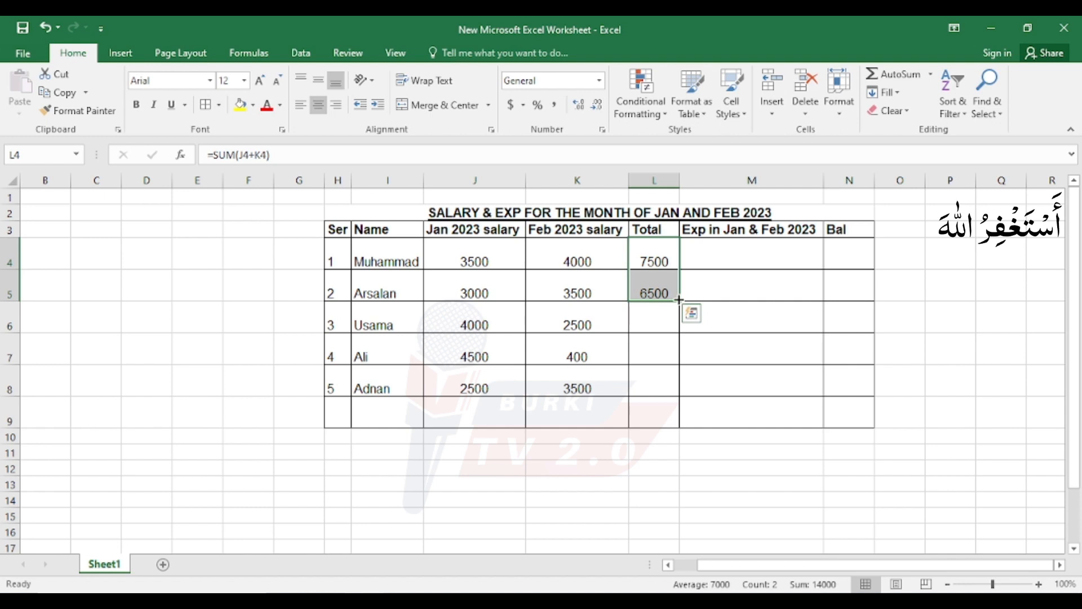
drag(679, 299, 684, 383)
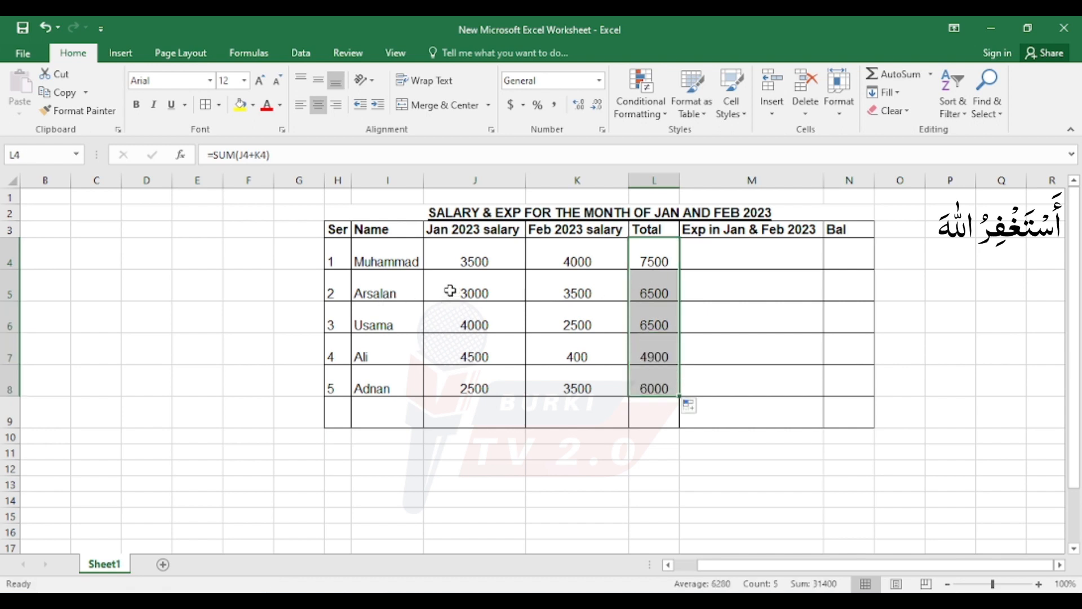
drag(449, 289, 597, 383)
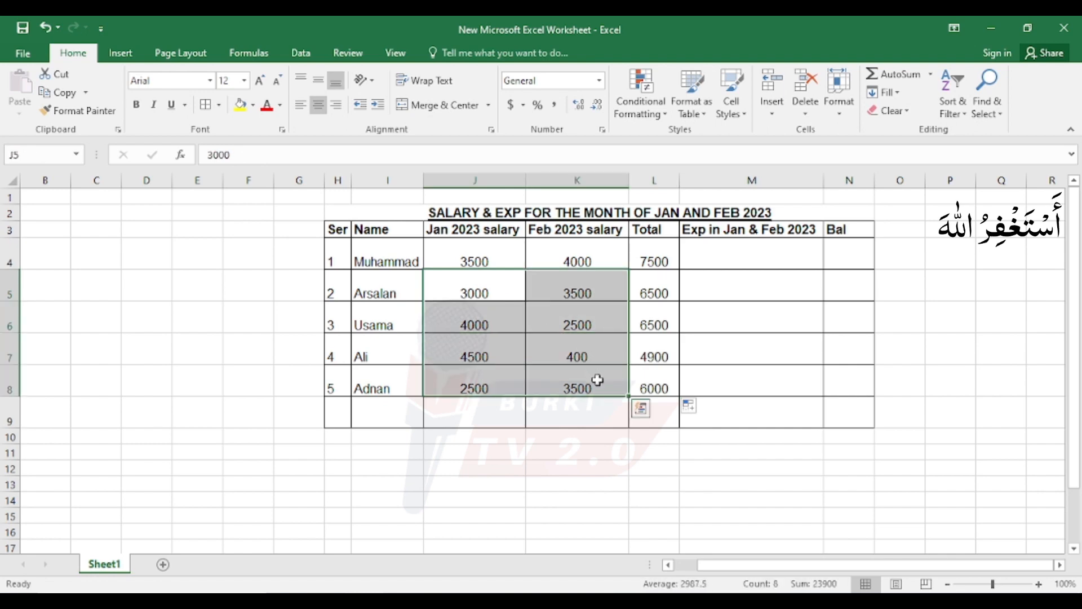
click(649, 280)
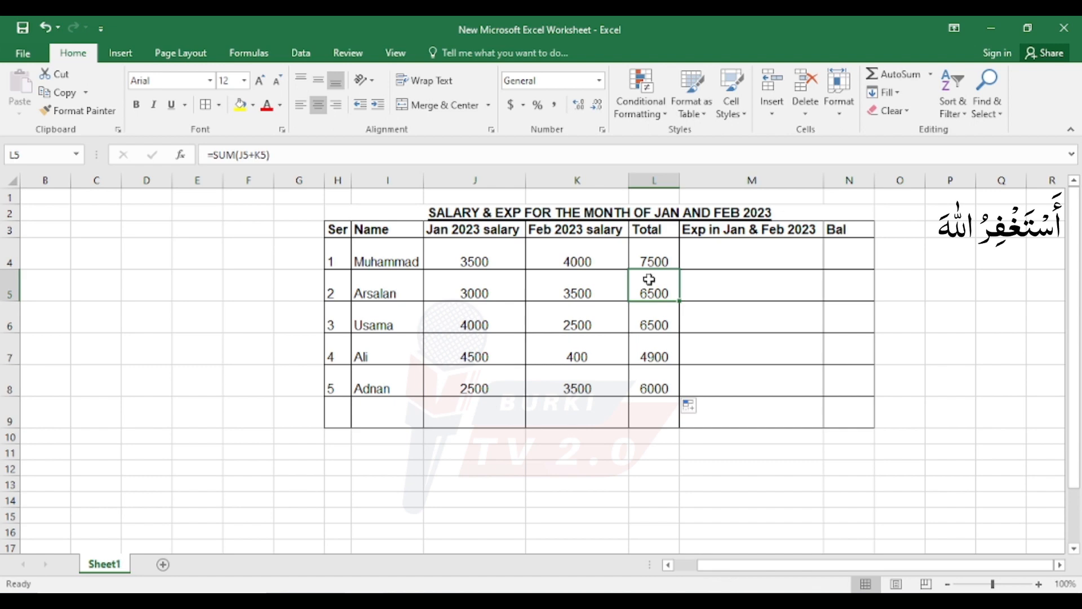
Step: Enter the January and February expenses 1000, 2500, 1500, 2000 and 1200 in cells M4 to M8
click(722, 254)
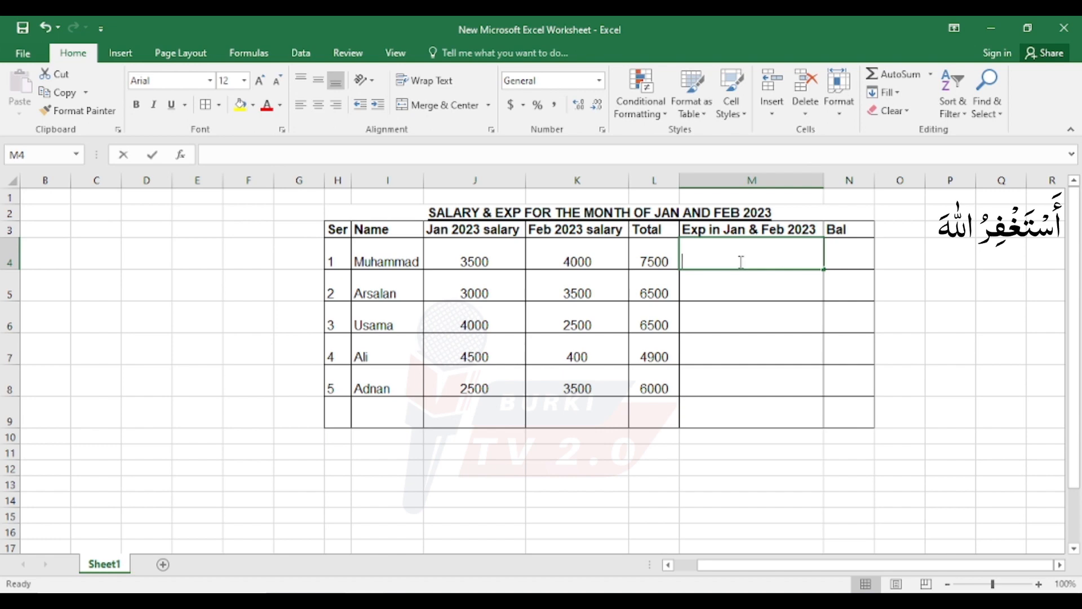
text(1000)
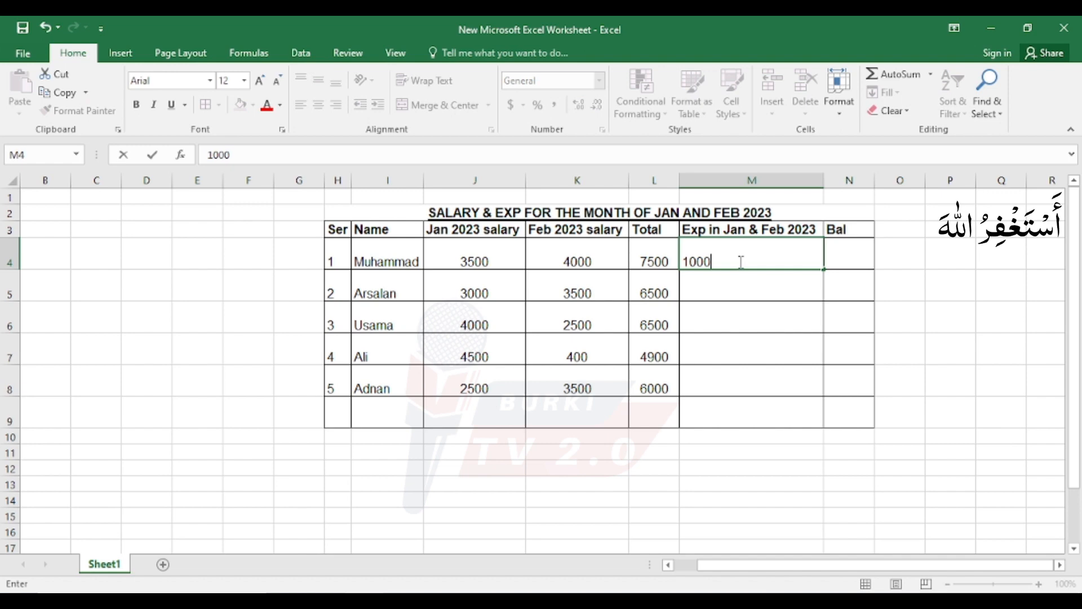
key(Return)
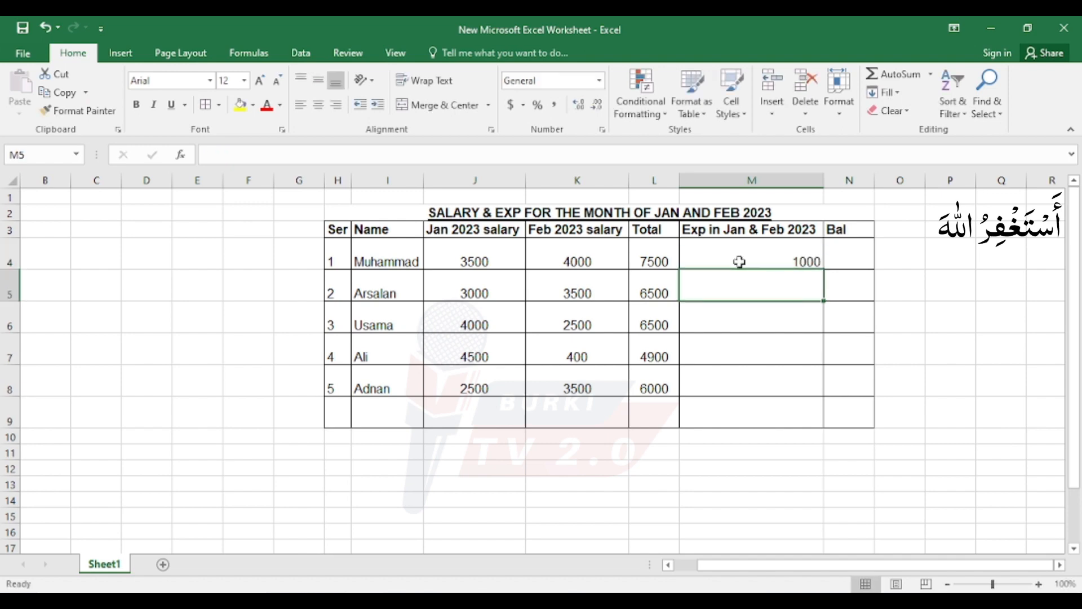
text(2500)
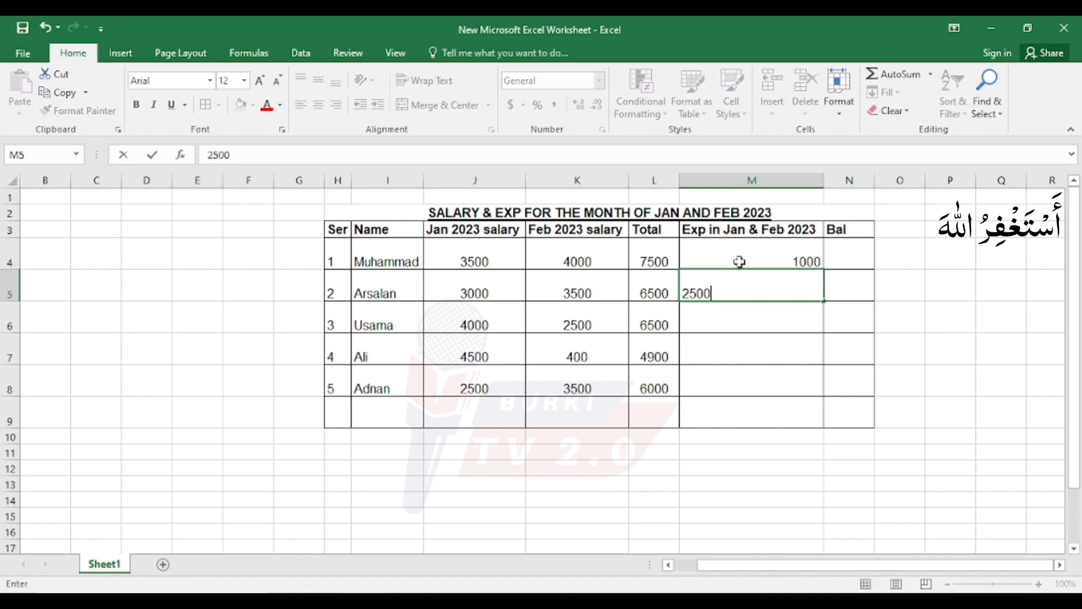
key(Return)
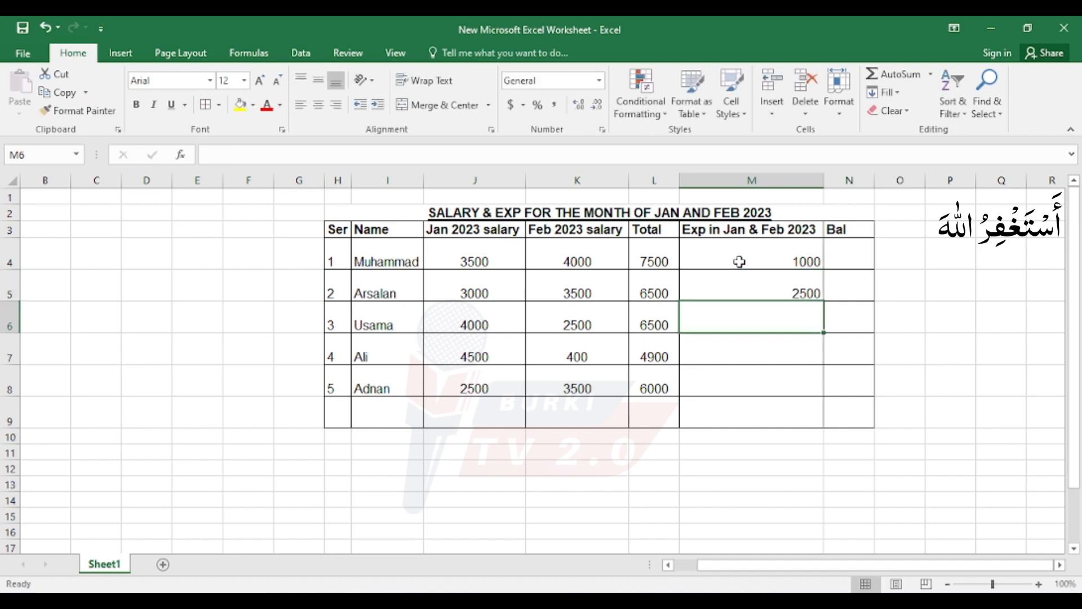
text(1500)
key(Return)
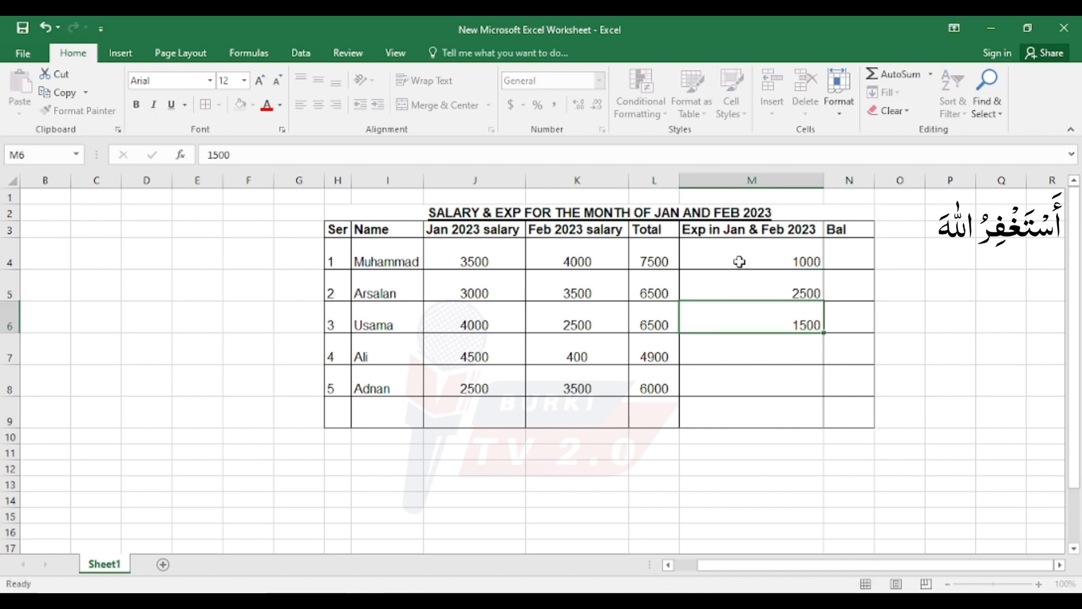
key(Return)
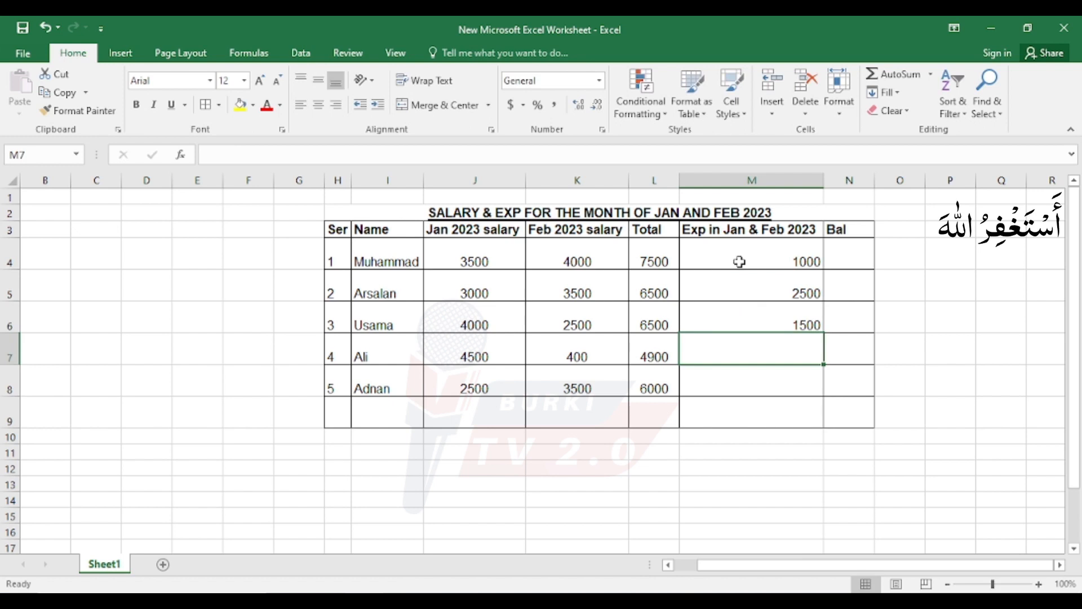
text(2000)
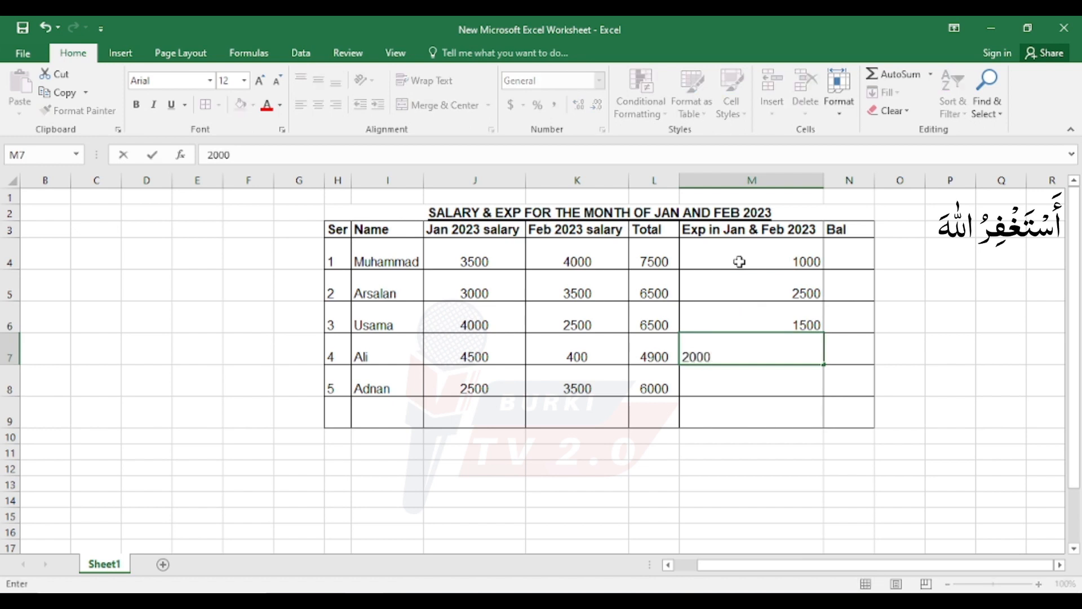
key(Return)
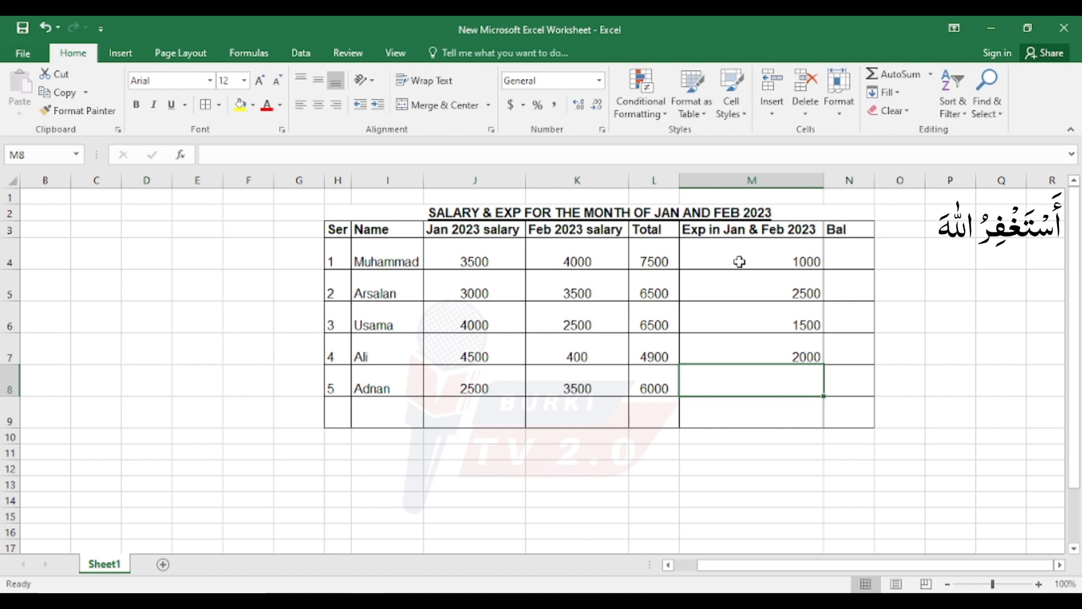
text(1200)
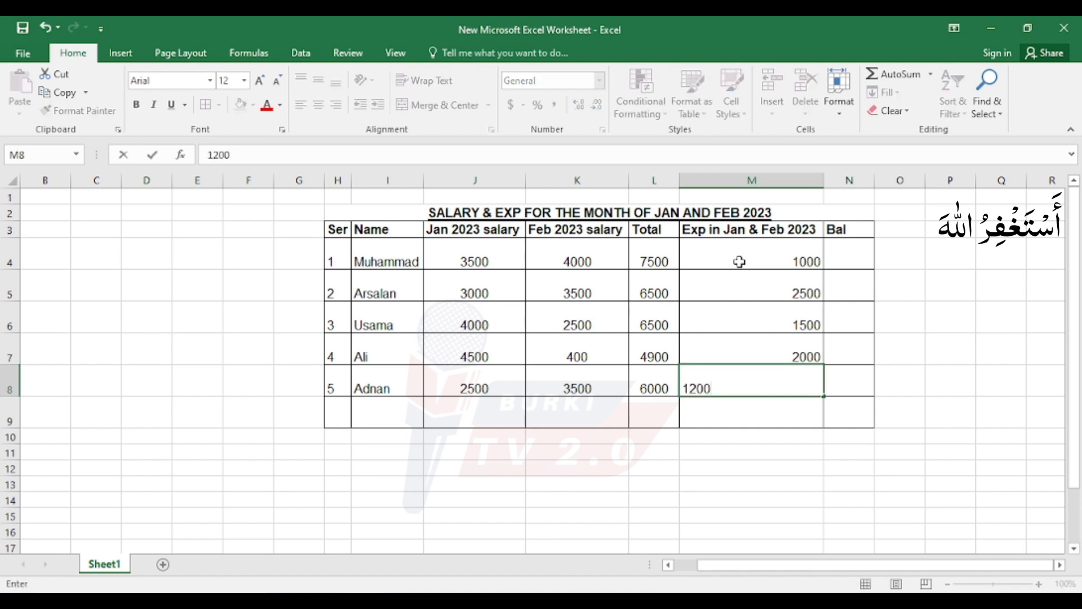
key(Return)
Step: Centre the expense amounts in cells M4 to M8 horizontally
drag(743, 263, 765, 380)
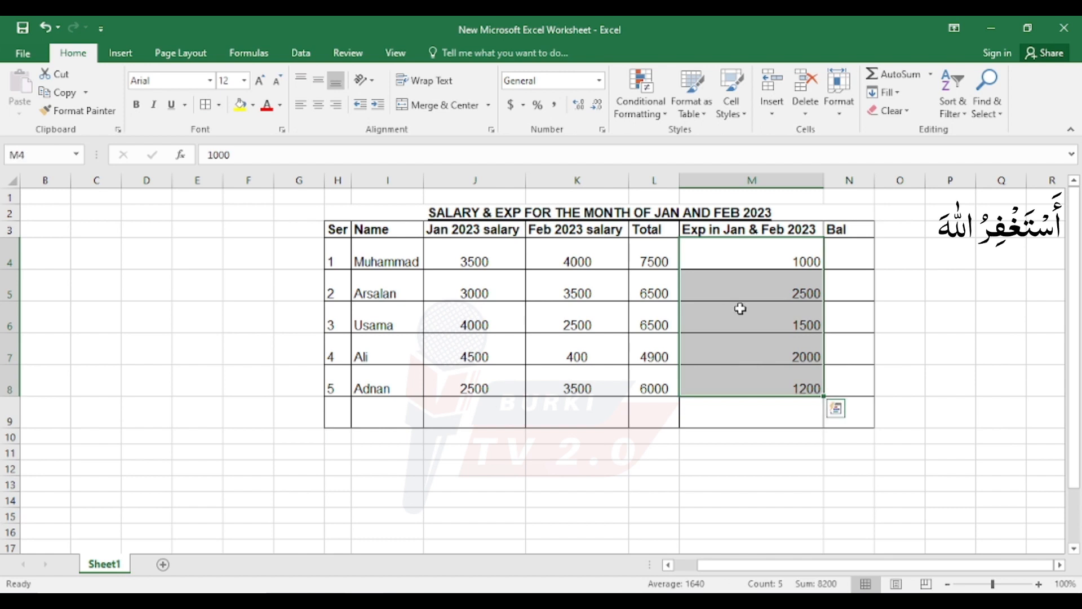
click(319, 106)
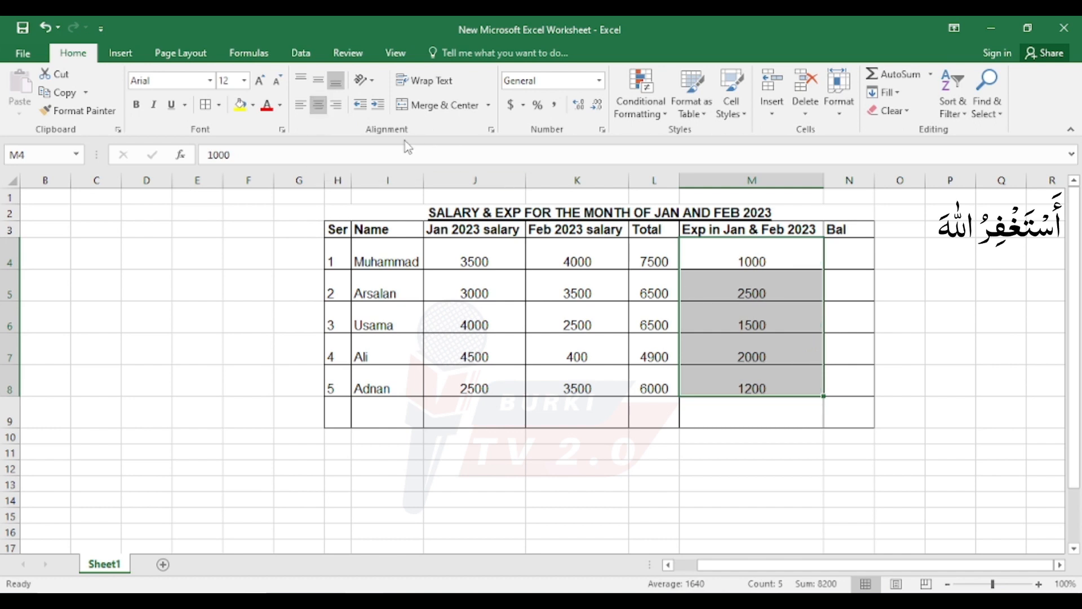
click(774, 262)
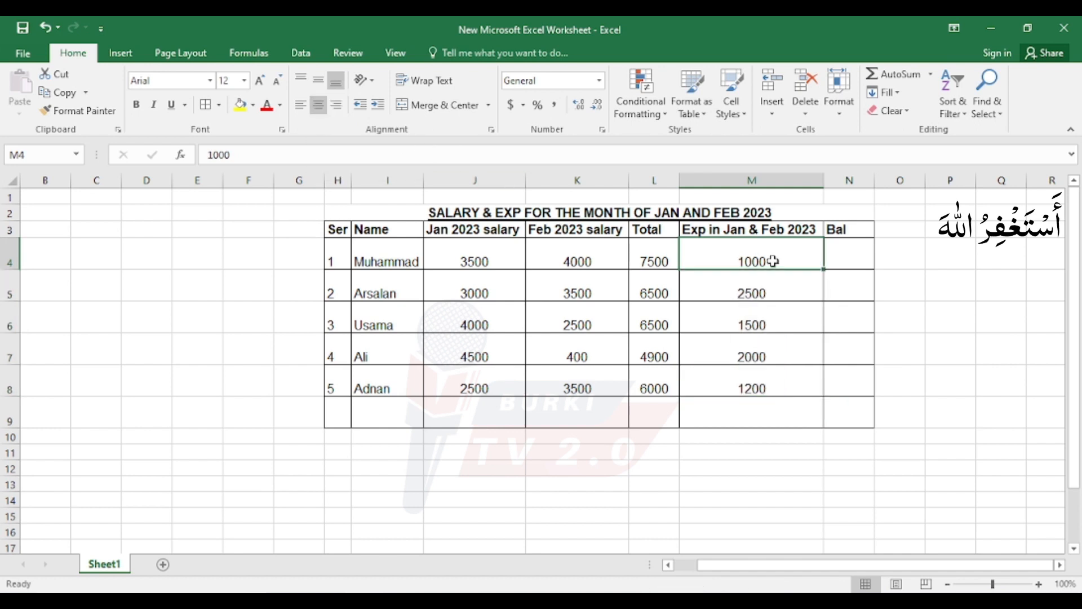
right_click(851, 176)
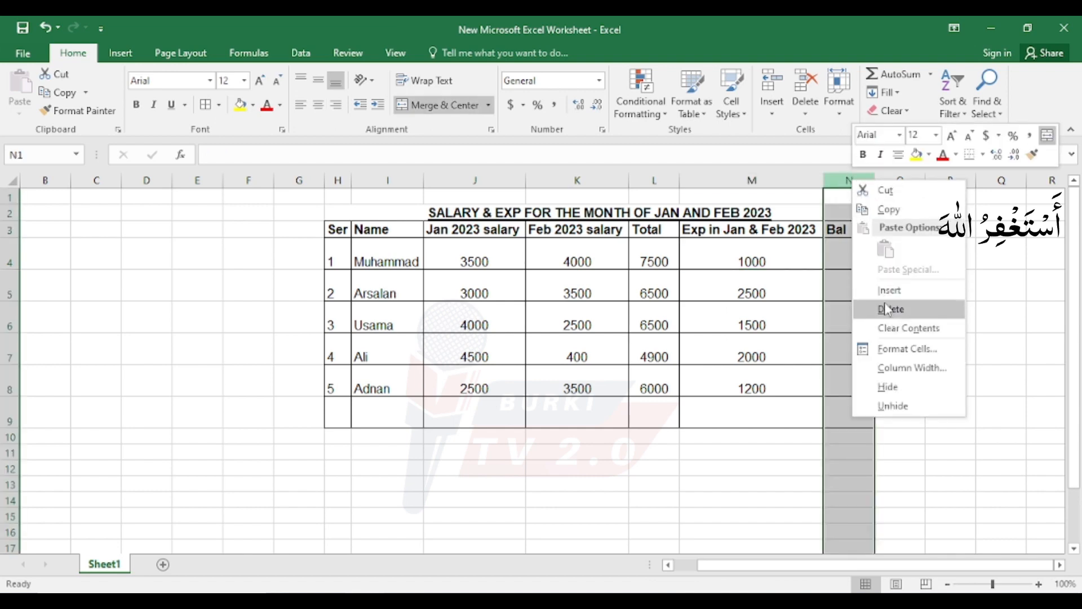
click(789, 299)
click(790, 285)
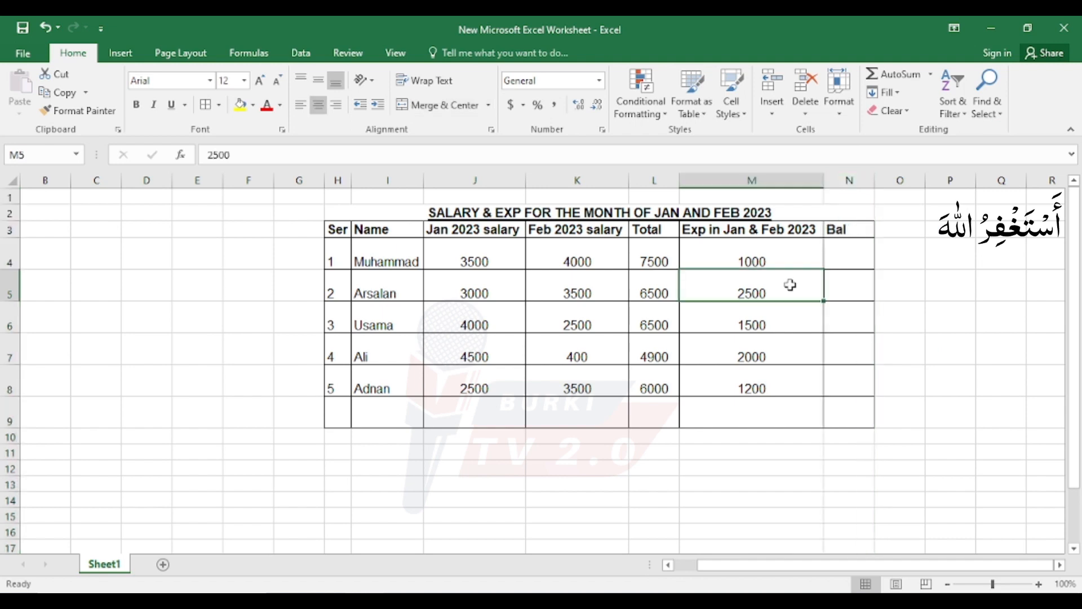
Step: Insert a new column before the Bal column and enter the heading Total in N3
right_click(848, 180)
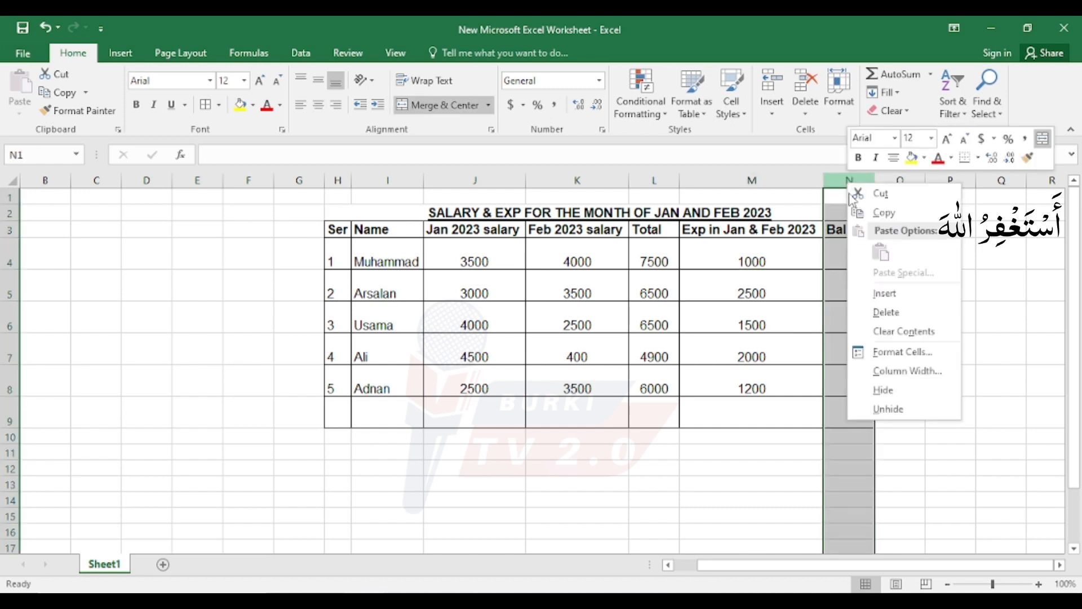
click(883, 295)
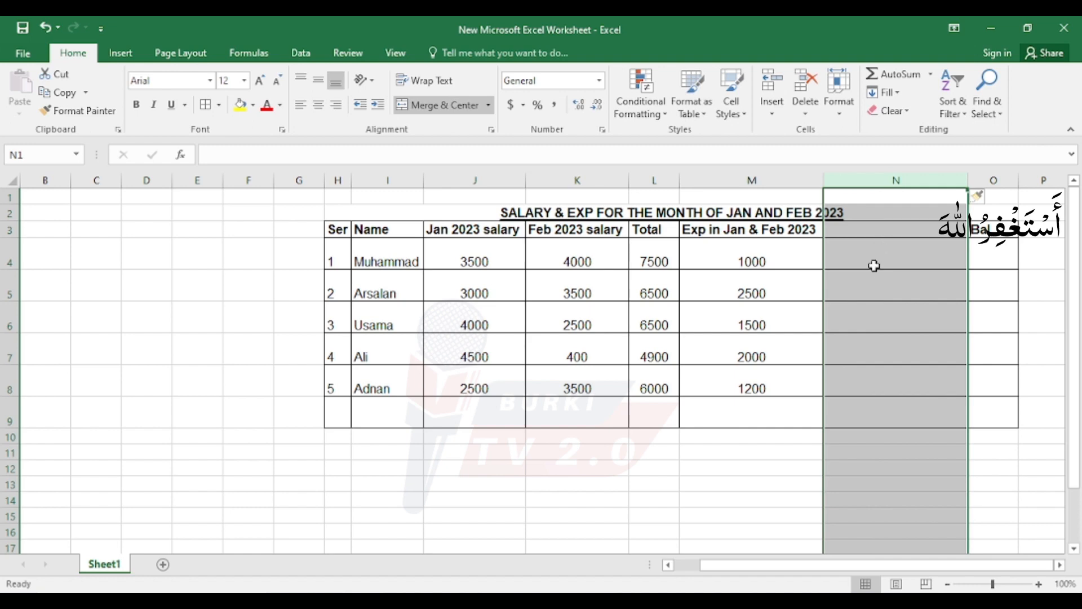
click(875, 270)
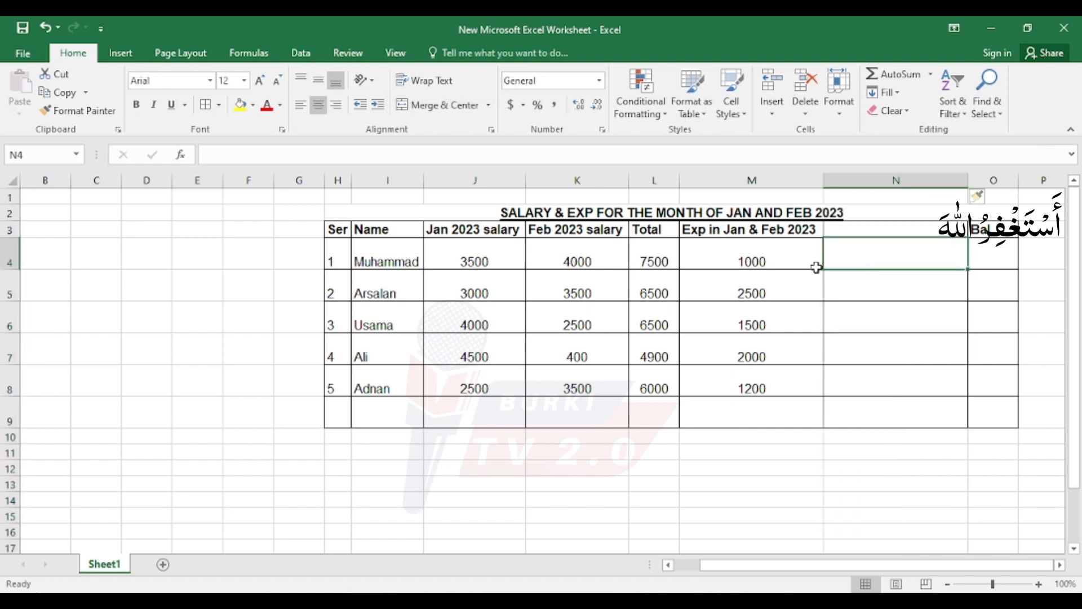
click(885, 228)
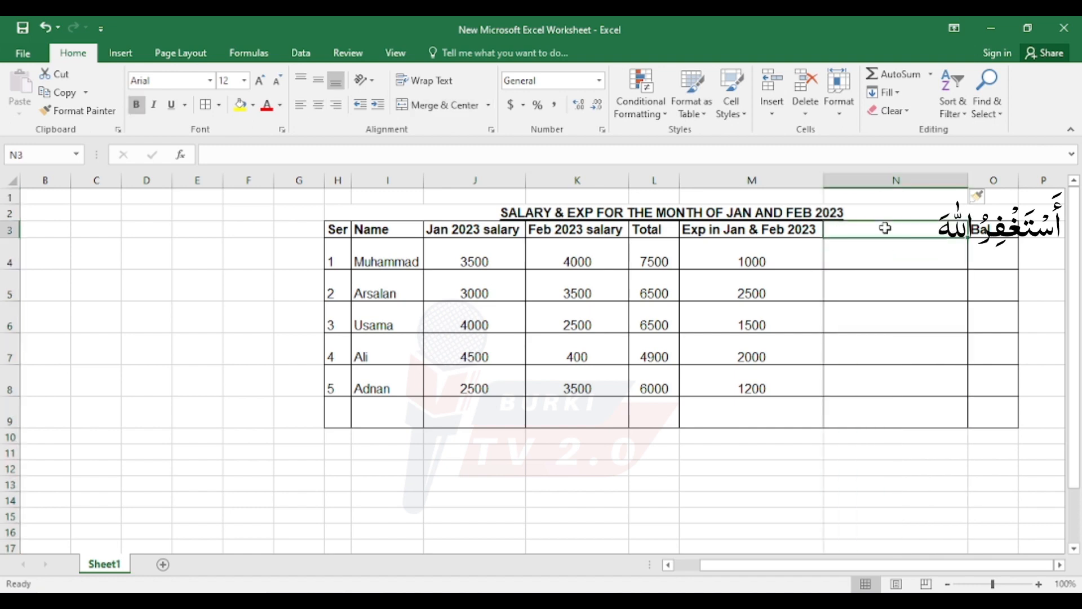
text(Total)
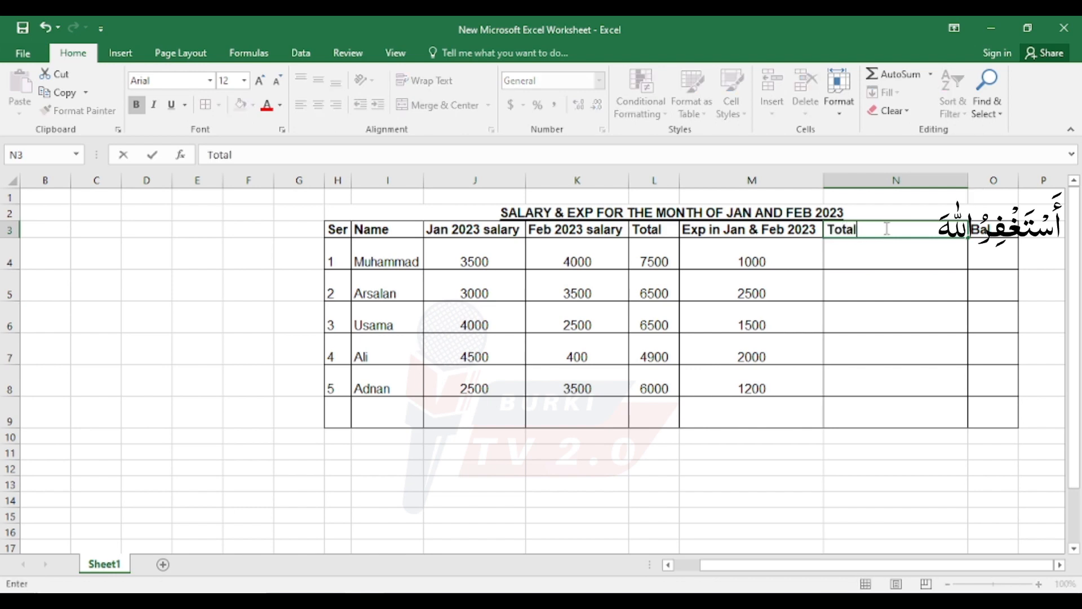
Step: Extend the heading in L3 to Total Salary and widen column L so that it fits
double_click(674, 230)
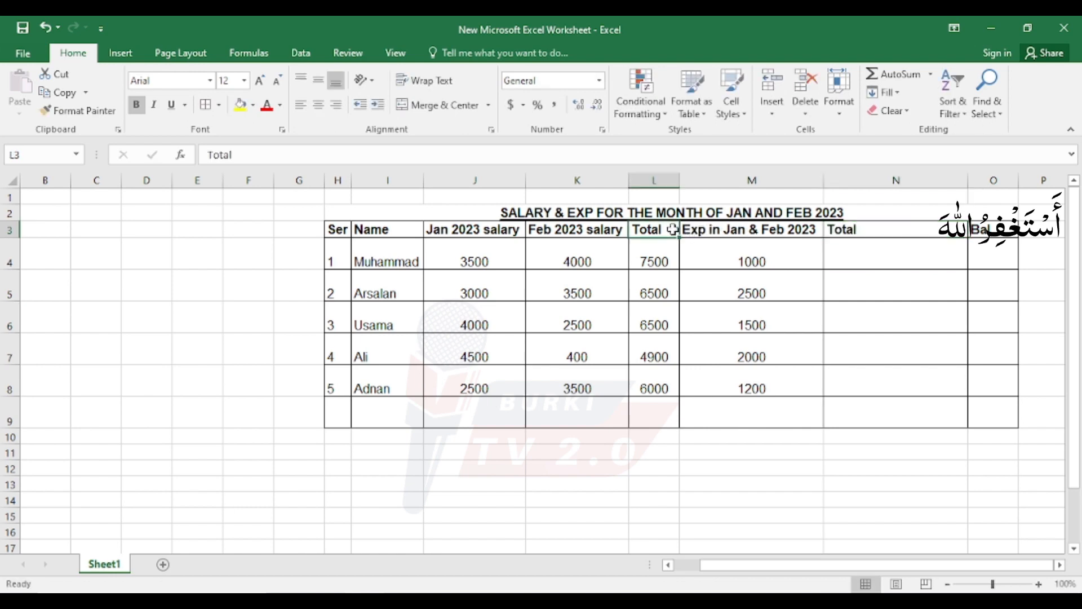
text(Salary)
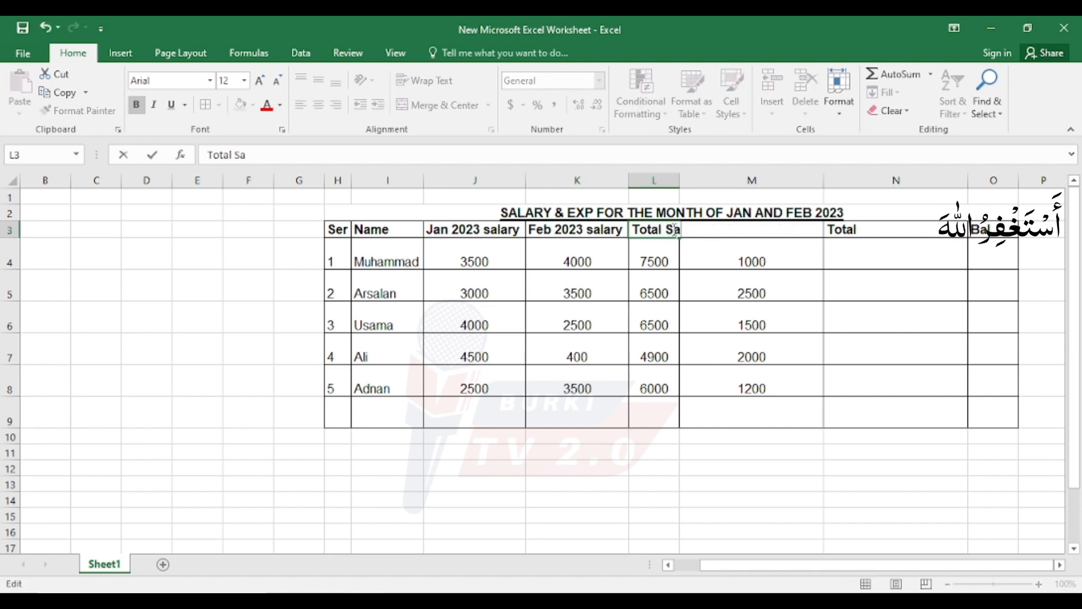
click(708, 290)
drag(681, 178, 709, 175)
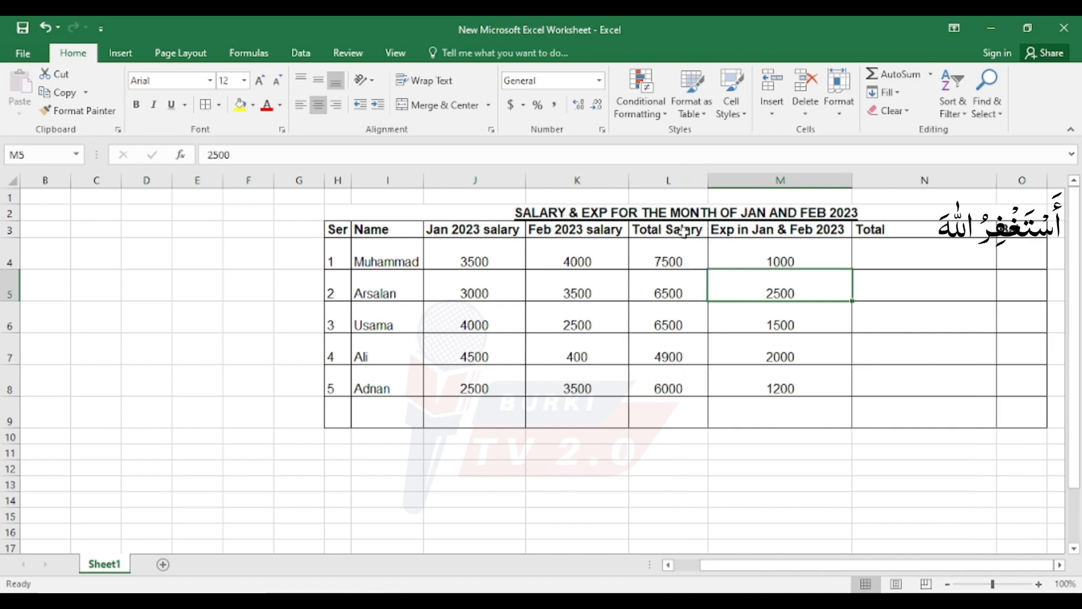
Step: Try a pale blue fill on the whole Total Salary column L, and undo it
click(670, 181)
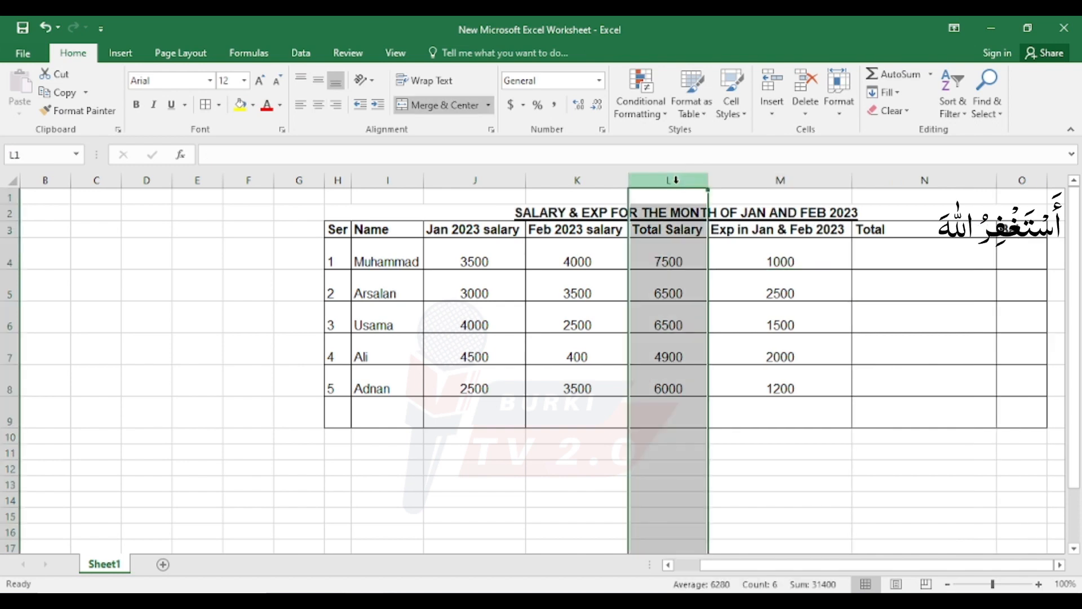
click(253, 105)
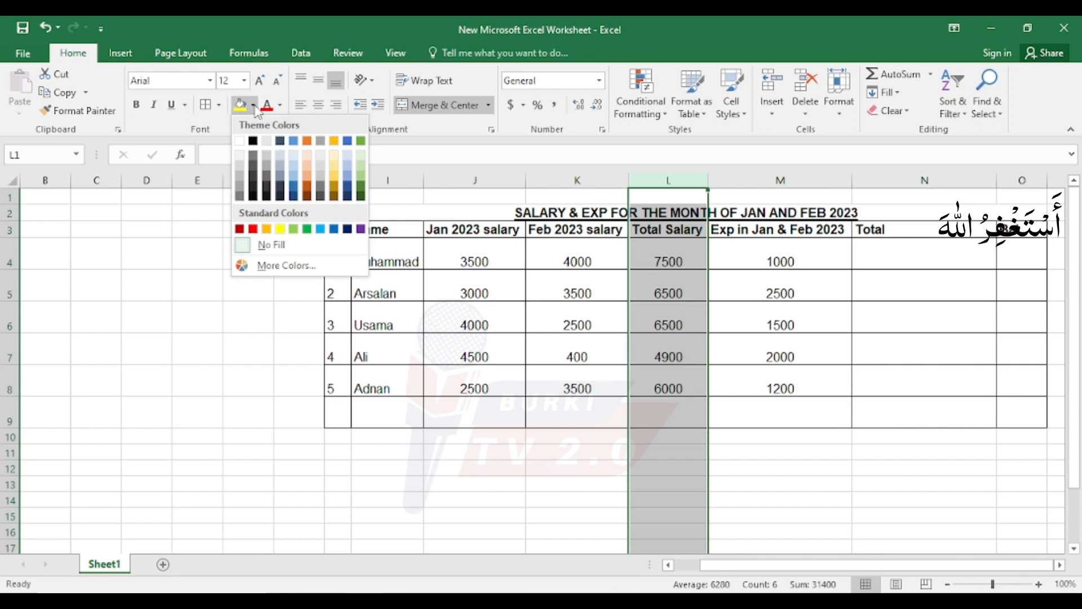
click(294, 159)
click(744, 270)
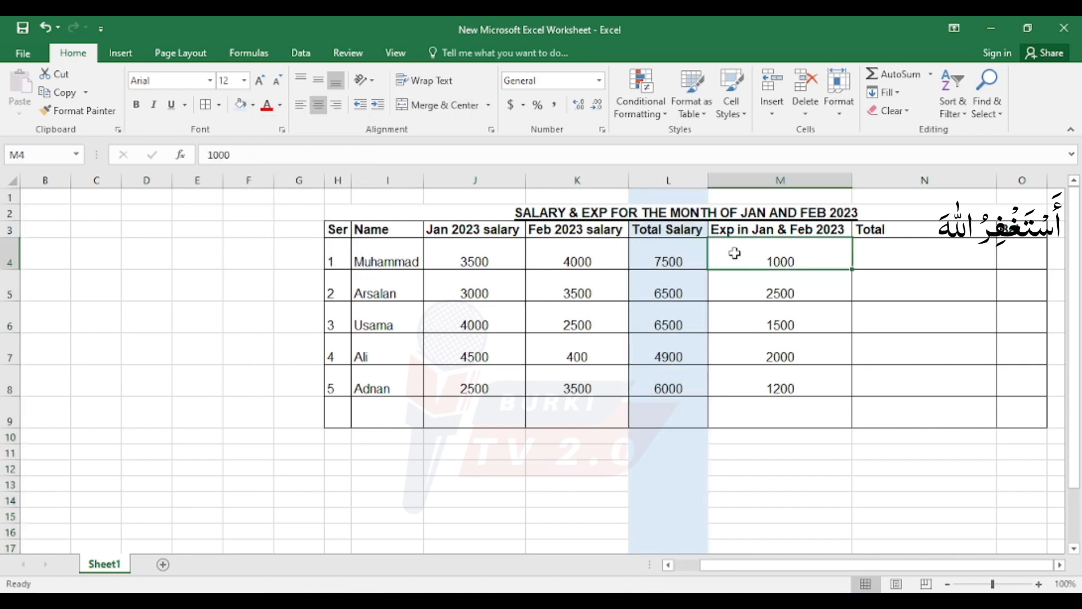
click(669, 181)
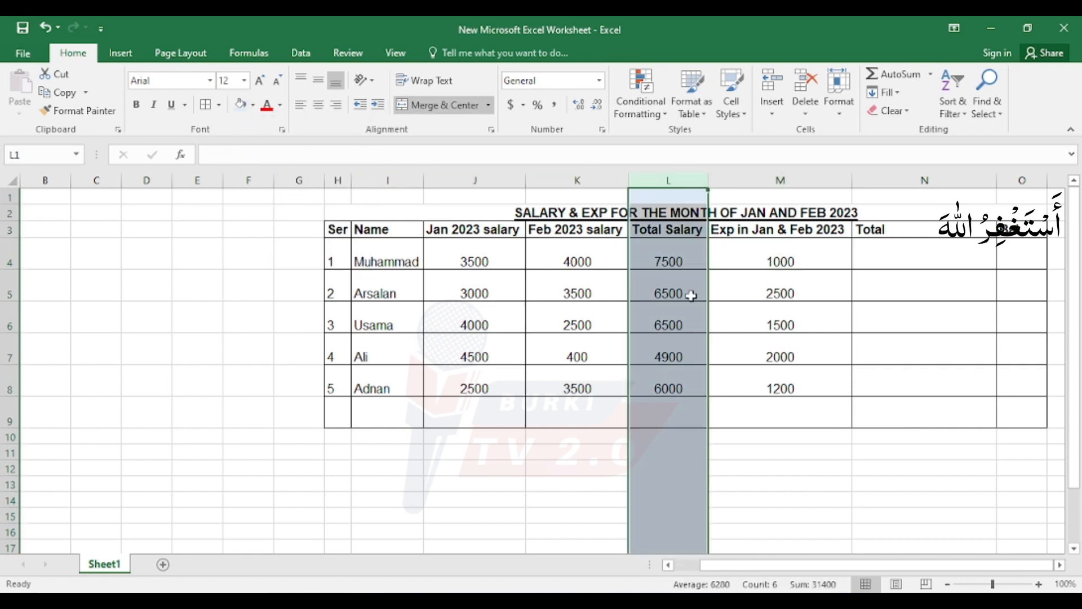
click(691, 294)
click(668, 181)
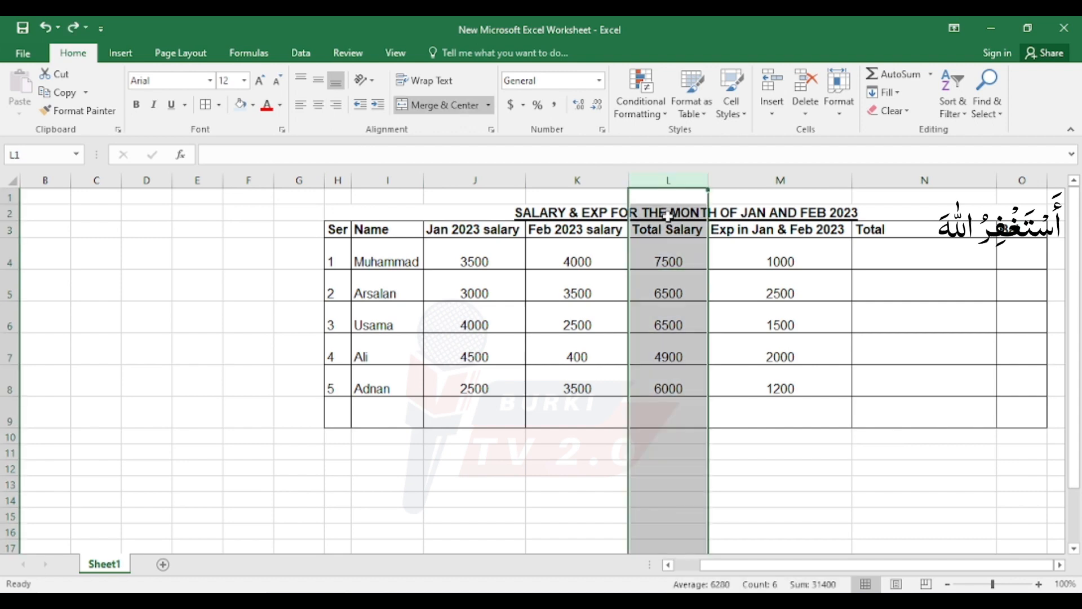
Step: Fill the Total Salary cells L3 to L8, including the heading, with light orange
drag(668, 229, 677, 387)
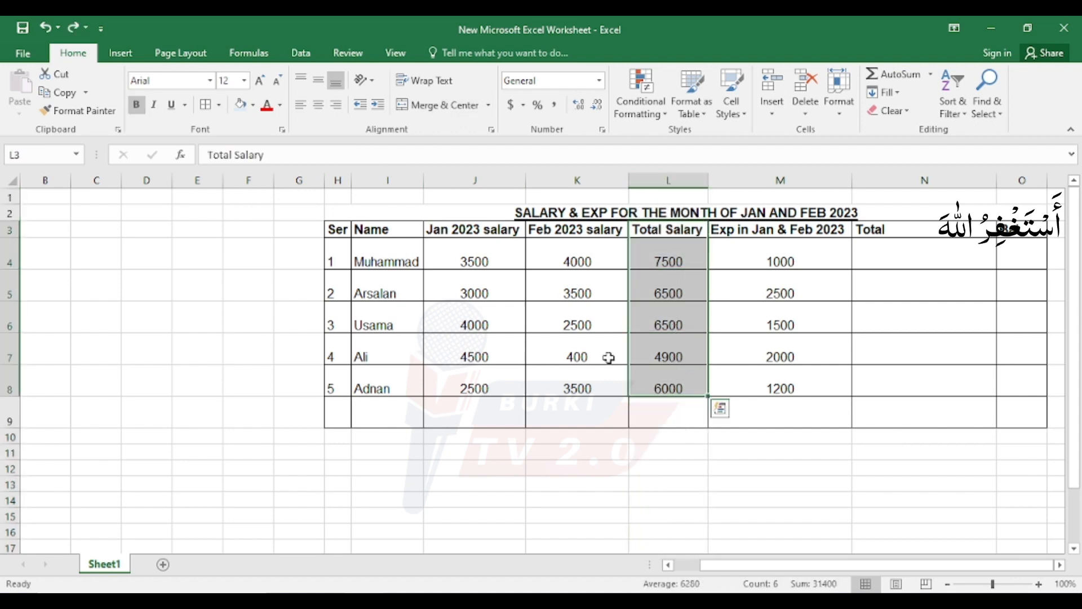
click(253, 105)
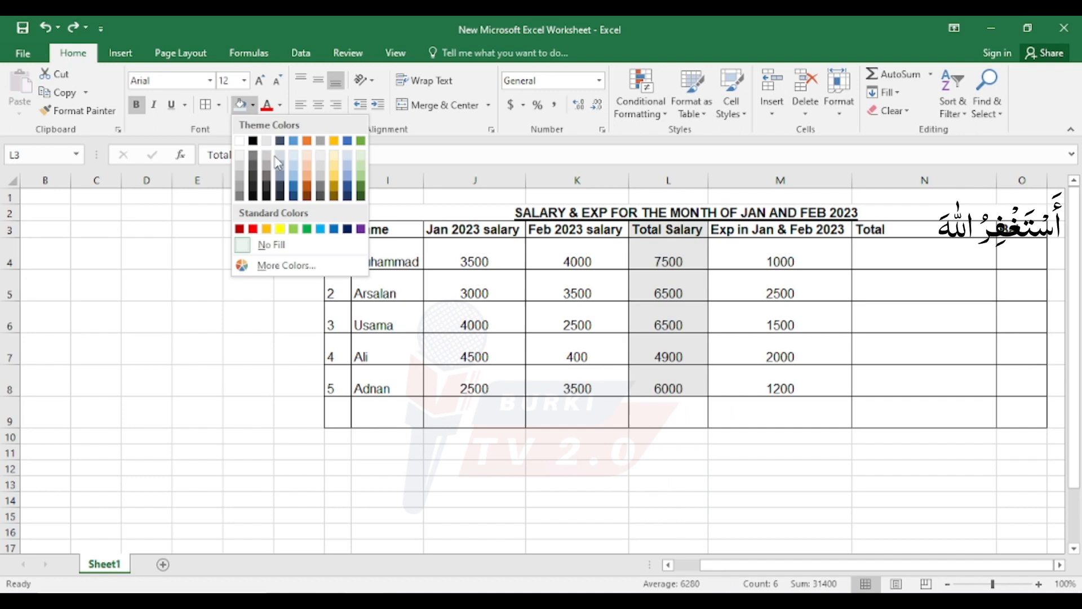
click(309, 166)
click(661, 282)
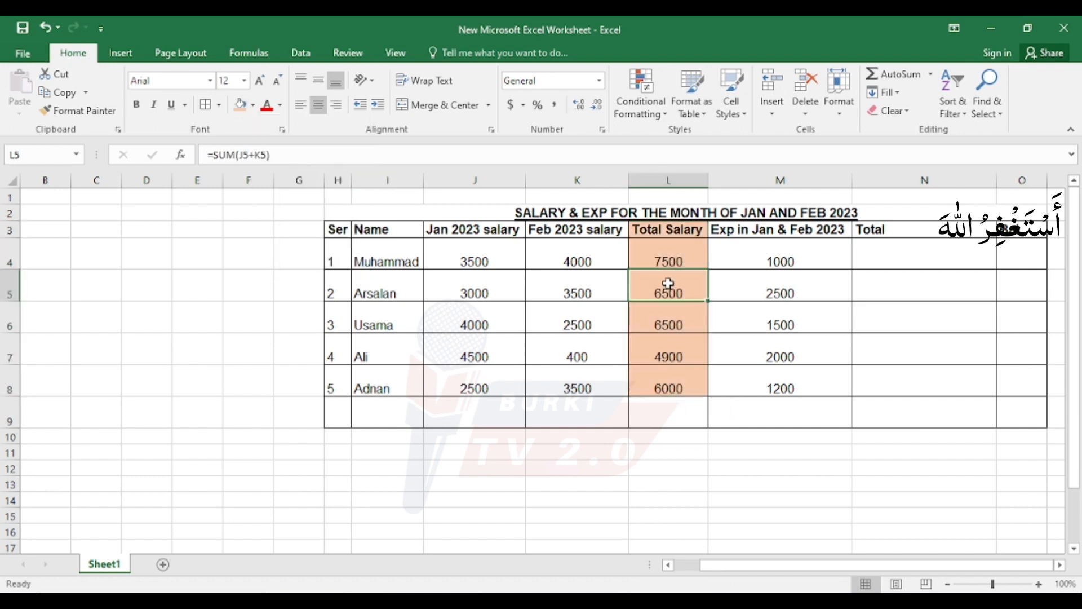
Step: Fill the expense cells M3 to M8, including the heading, with light blue
drag(758, 235, 777, 389)
click(253, 105)
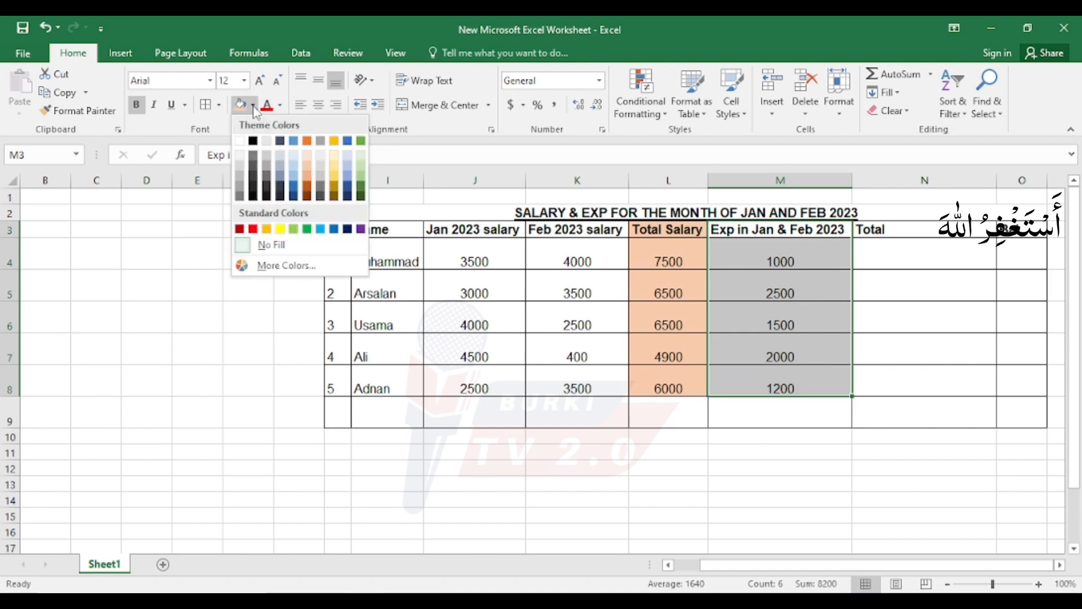
click(295, 180)
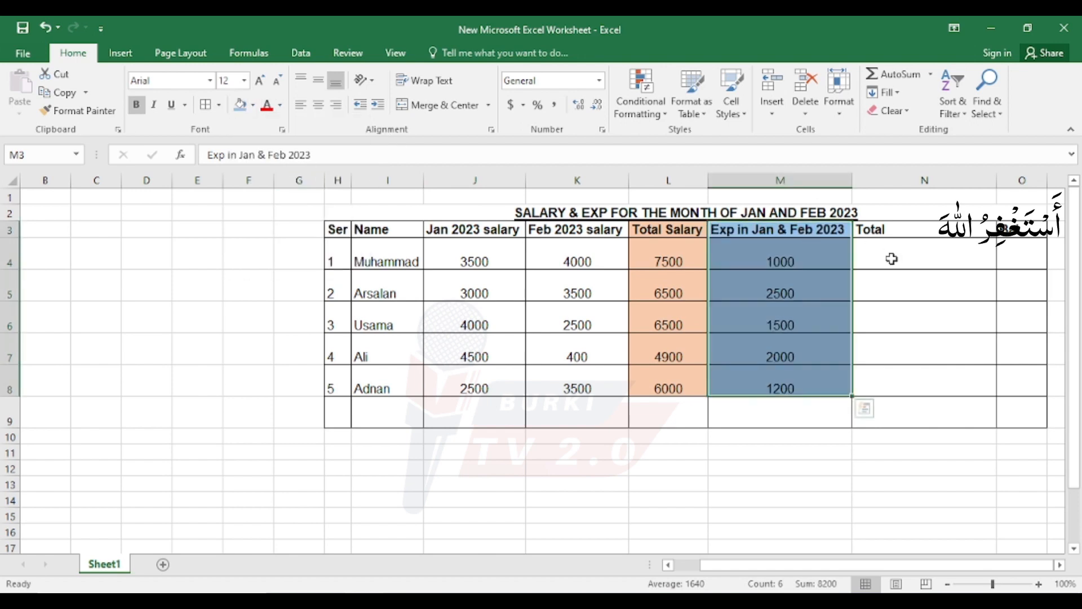
Step: Change the heading in N3 to Total Exp and centre it in the cell
double_click(909, 228)
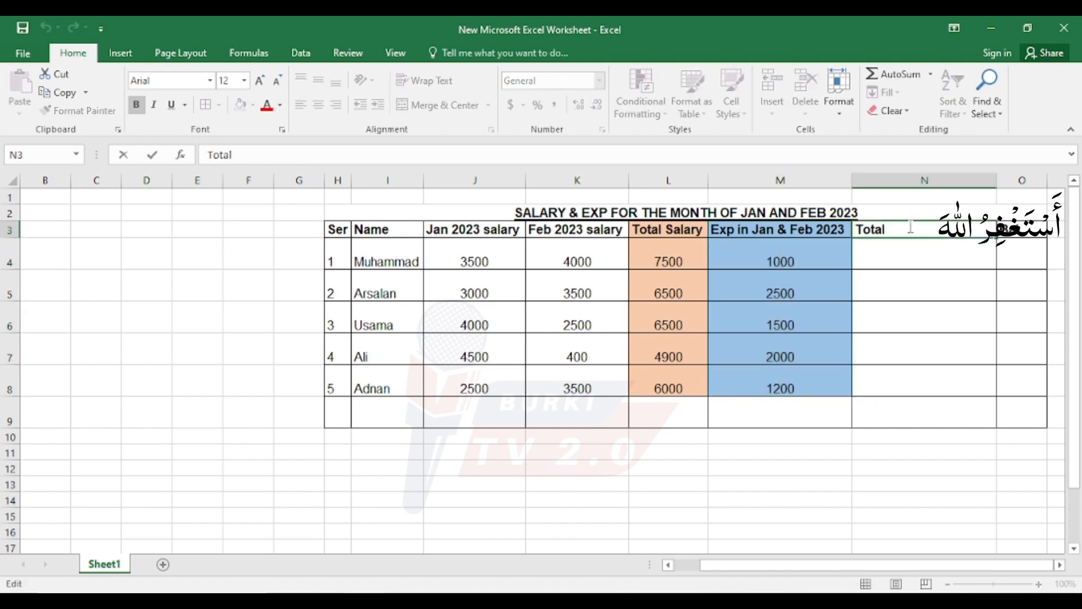
text(Exp)
click(987, 287)
click(912, 230)
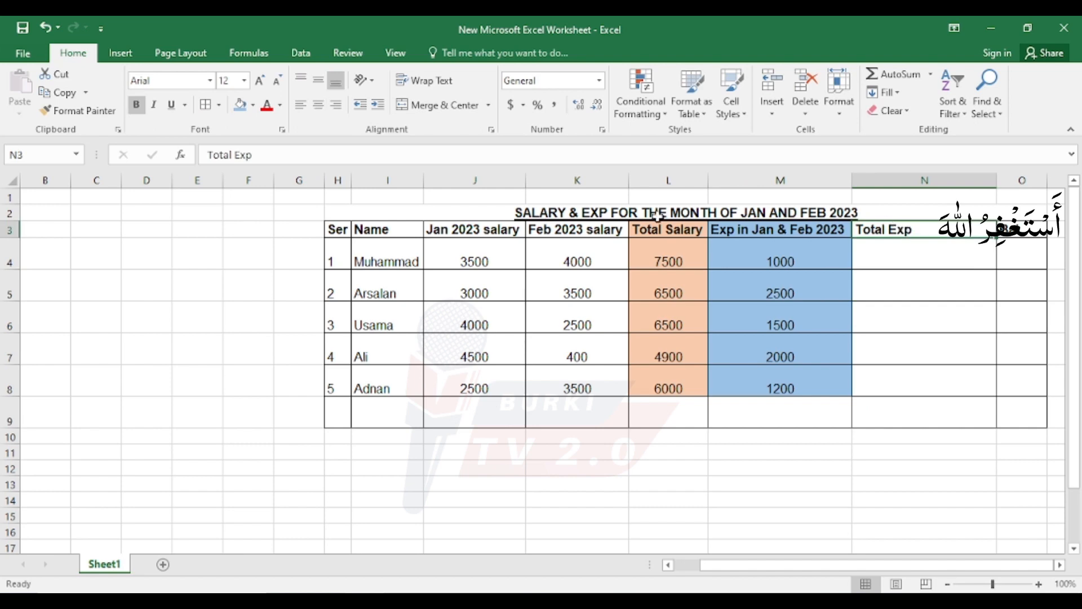
click(318, 104)
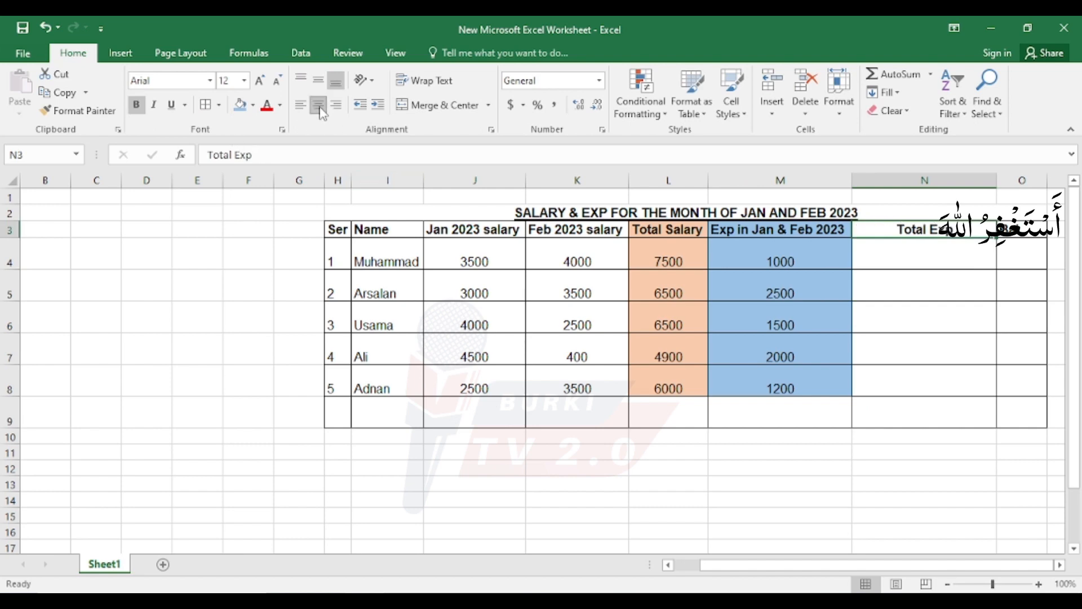
Step: Delete the Total Exp column N so that Bal directly follows the expense column
click(944, 257)
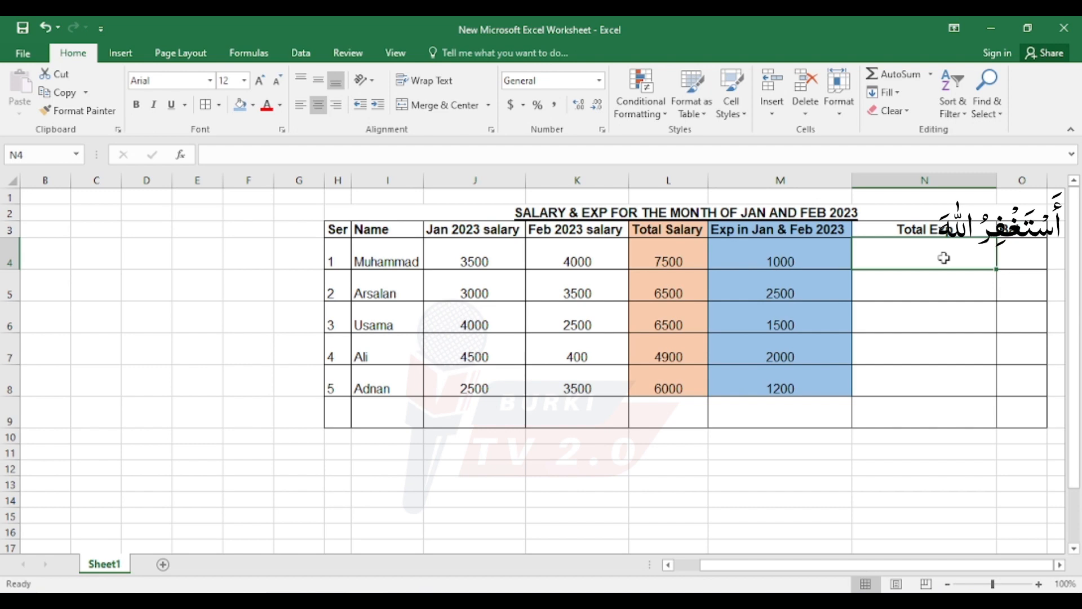
click(923, 180)
right_click(923, 184)
click(961, 314)
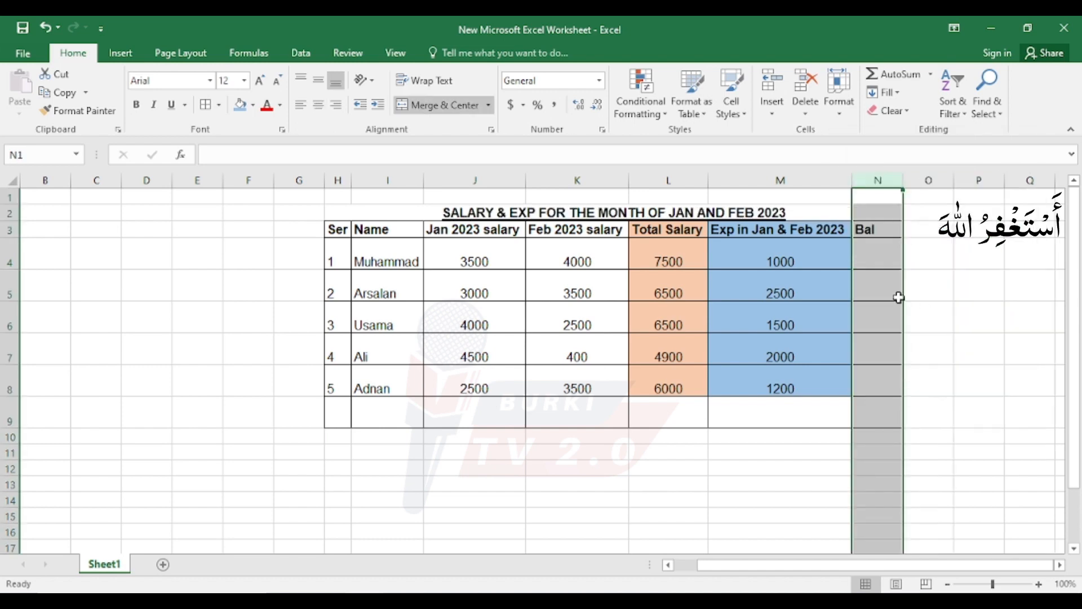
click(869, 280)
click(883, 251)
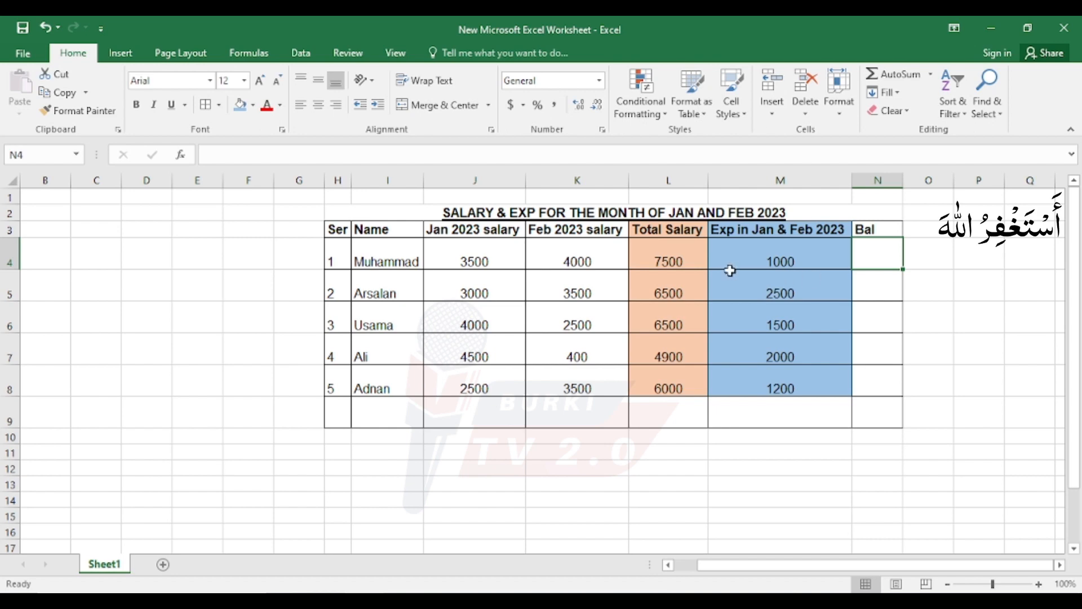
click(679, 263)
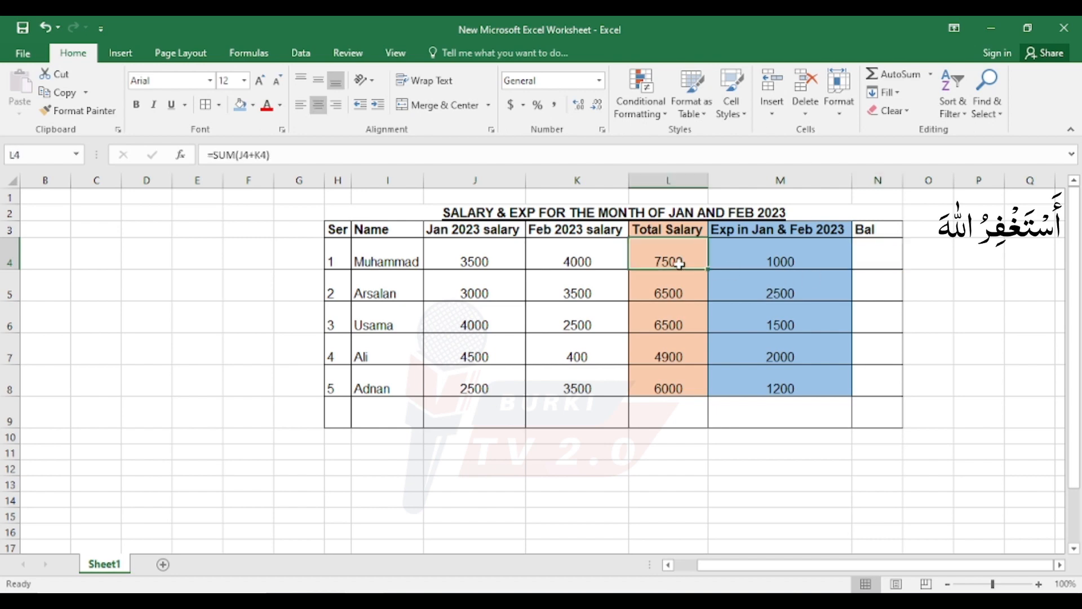
click(765, 264)
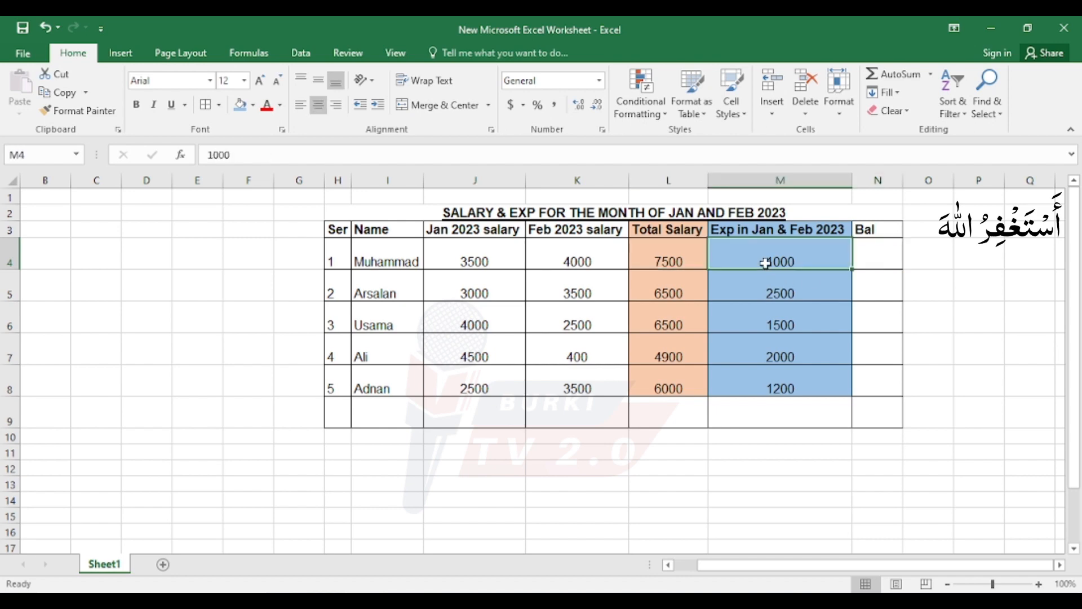
click(673, 260)
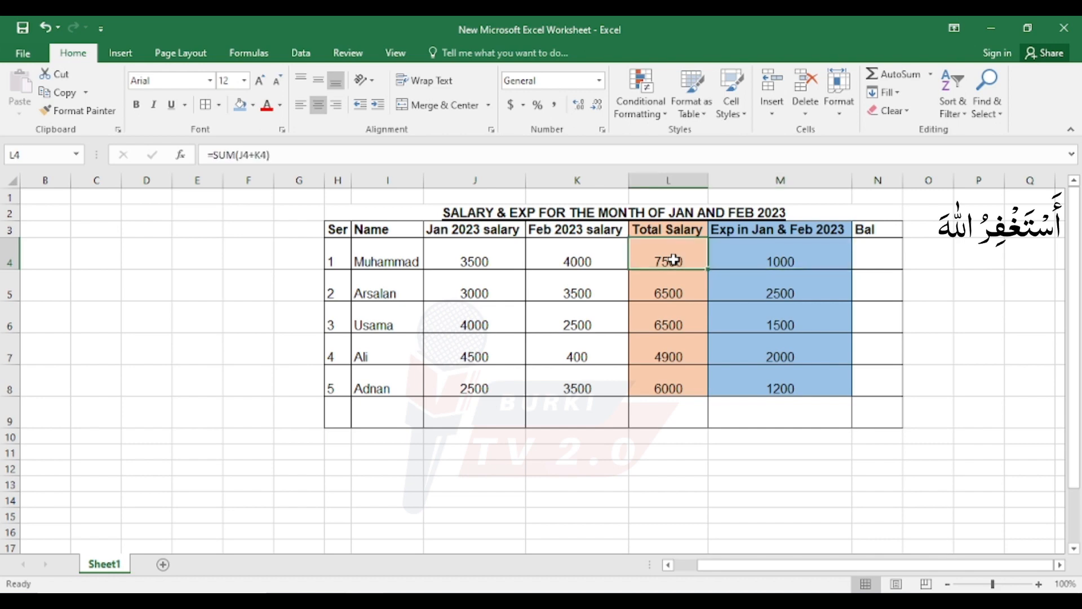
click(768, 258)
Step: Enter the balance formula =(L4-M4) in N4 to subtract the first person's expenses from the total salary
click(879, 256)
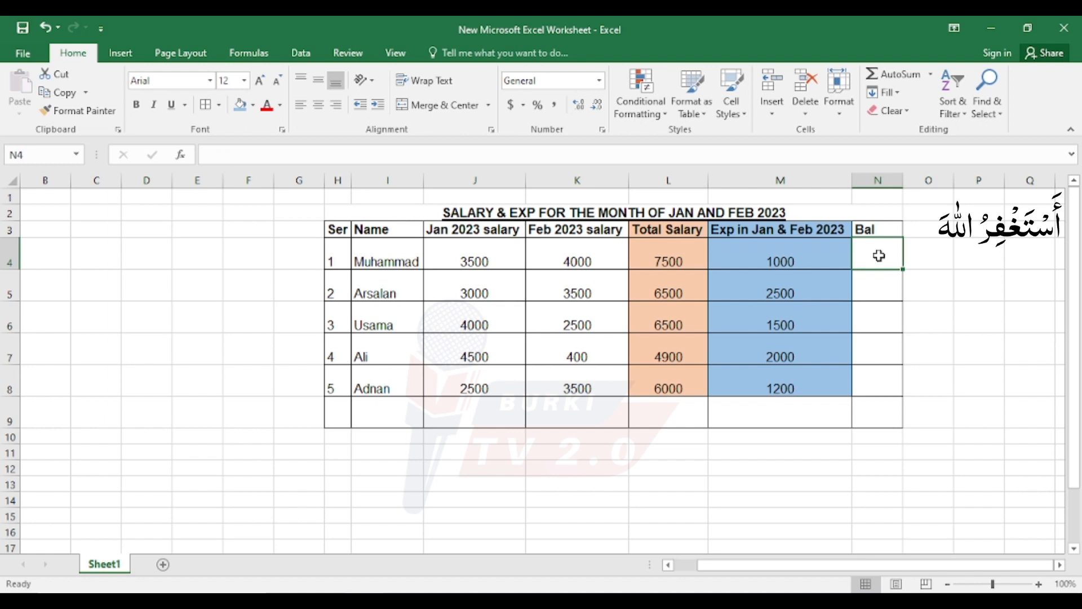
text(=)
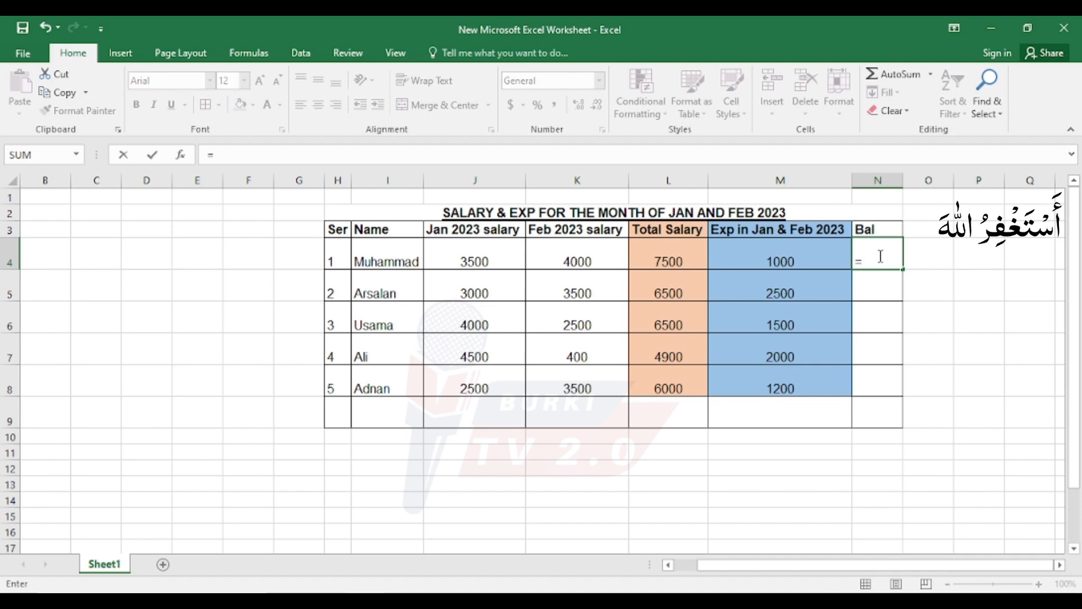
text(()
click(671, 257)
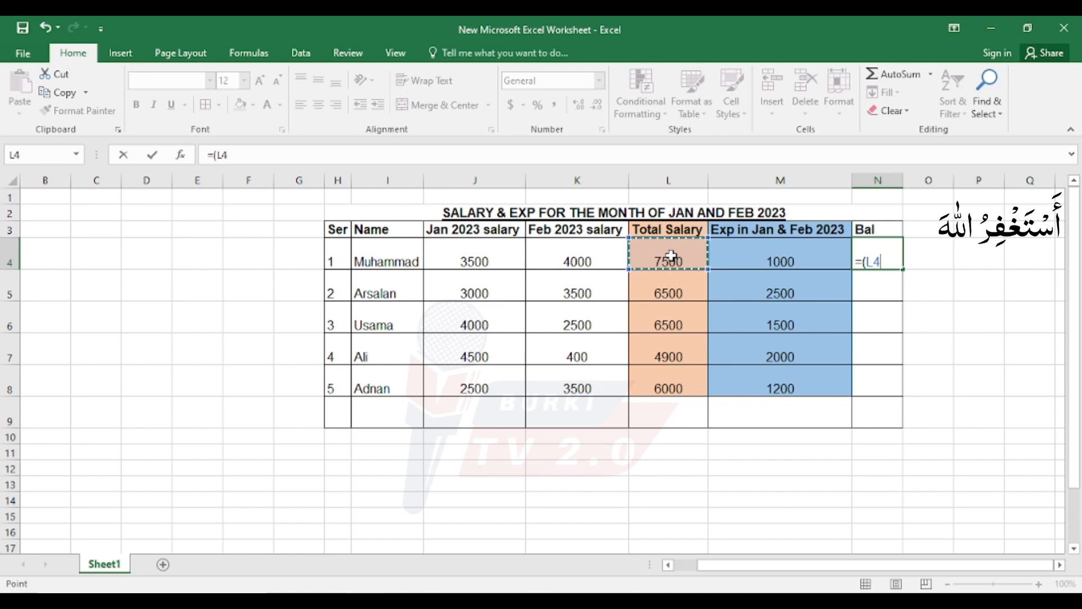
text(_)
key(BackSpace)
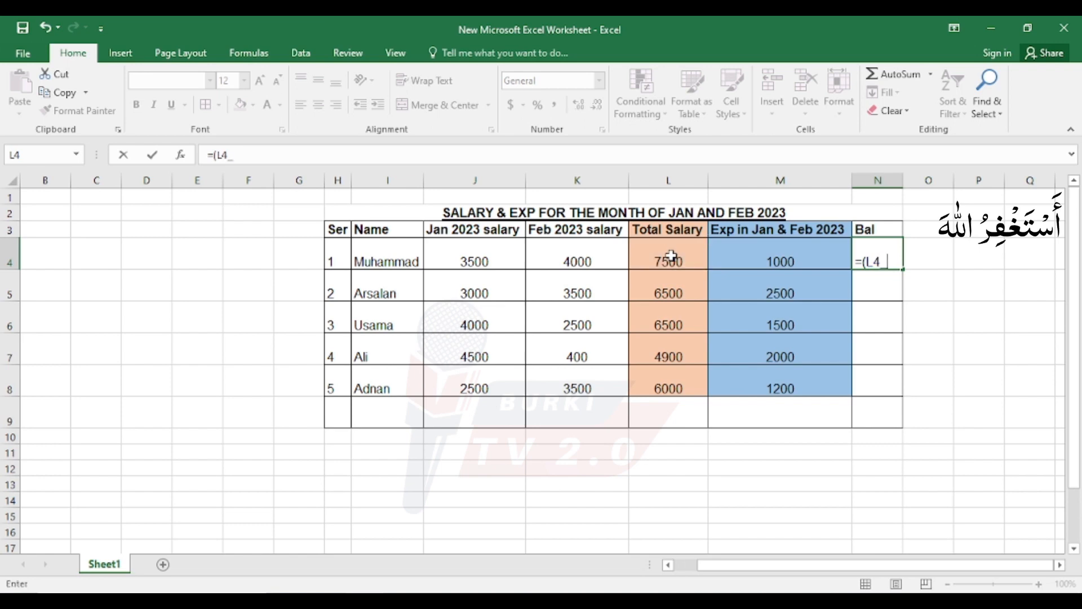
text(-)
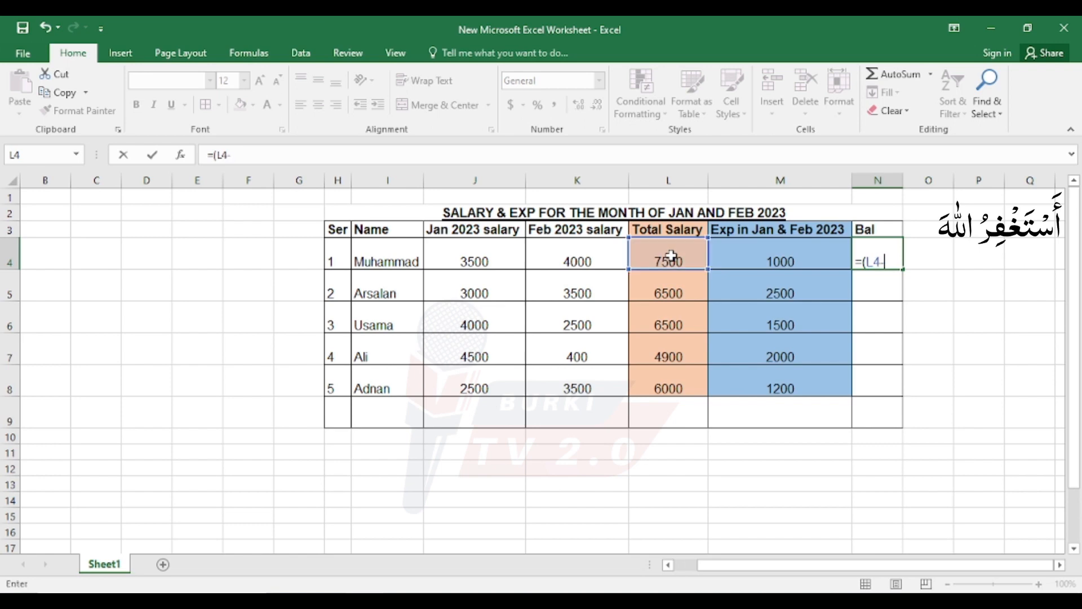
click(757, 256)
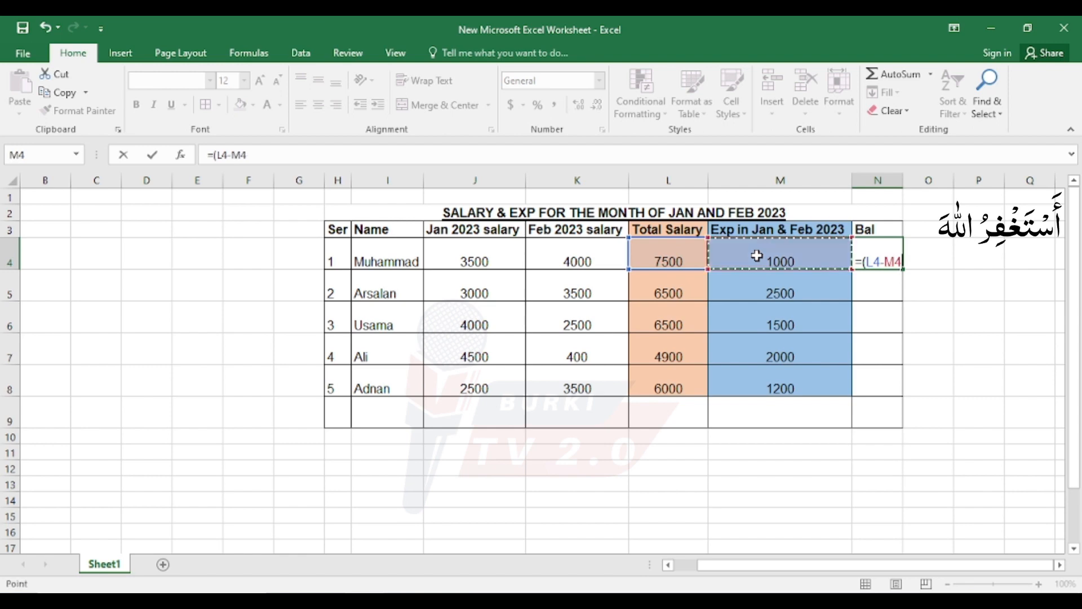
text())
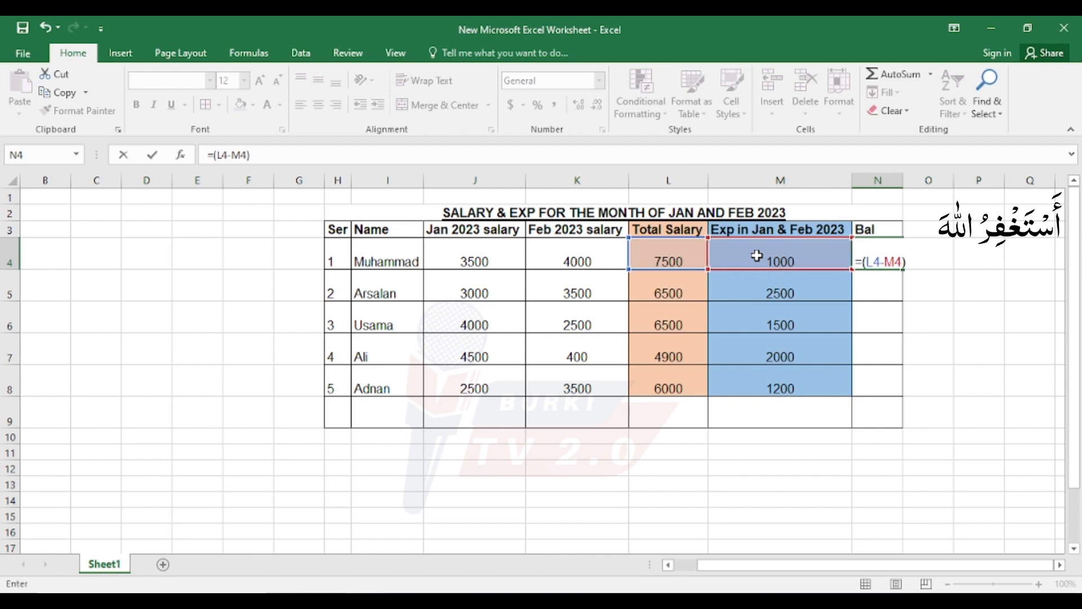
key(Return)
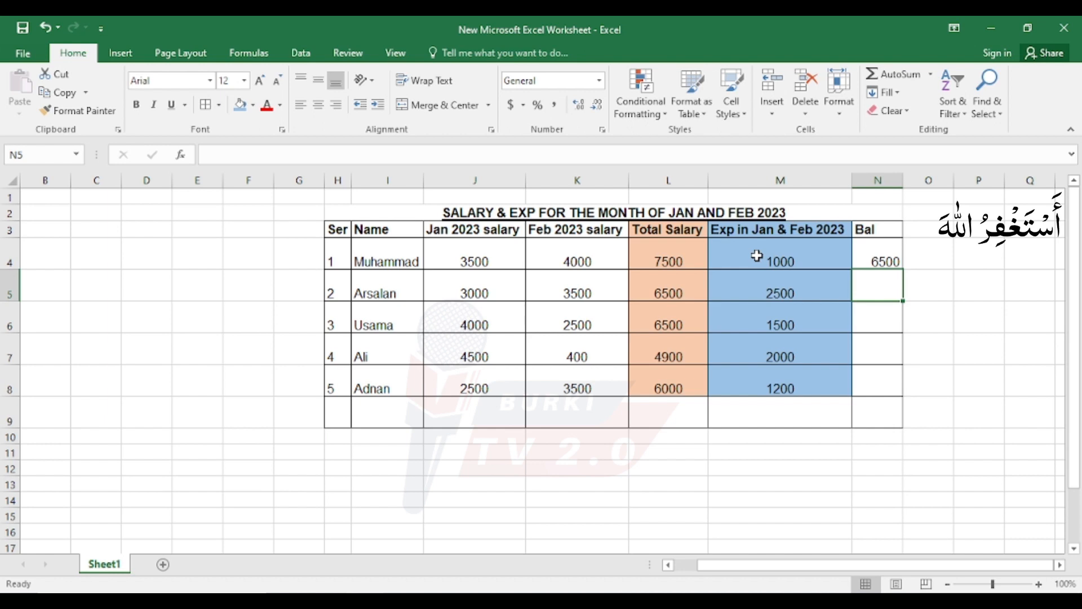
Step: Enter the balance formula =(L5-M5) in N5 for the second person
text(=)
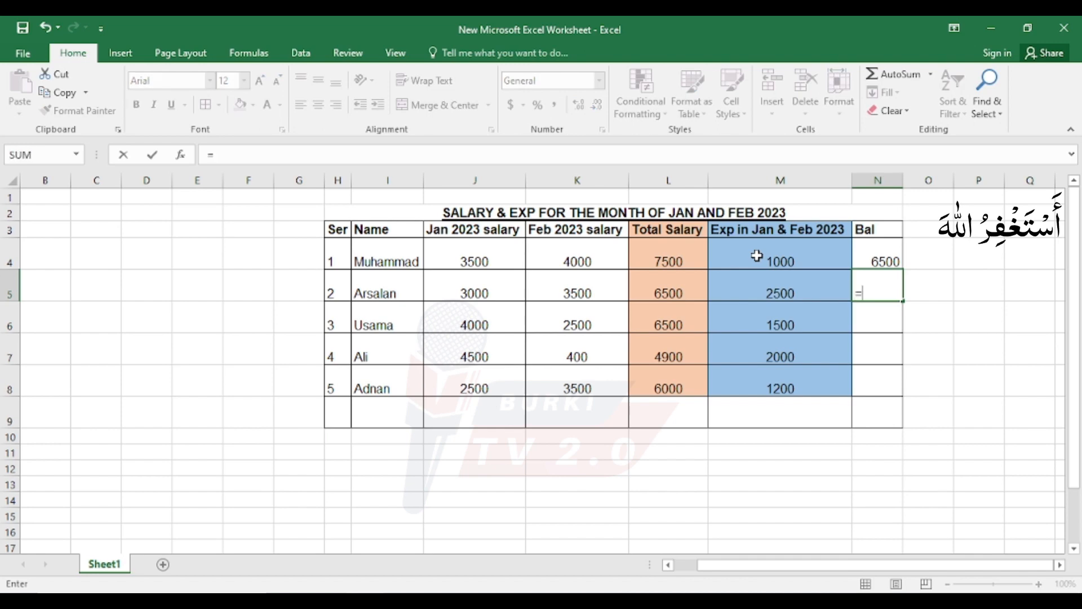
text(()
click(672, 290)
text(-)
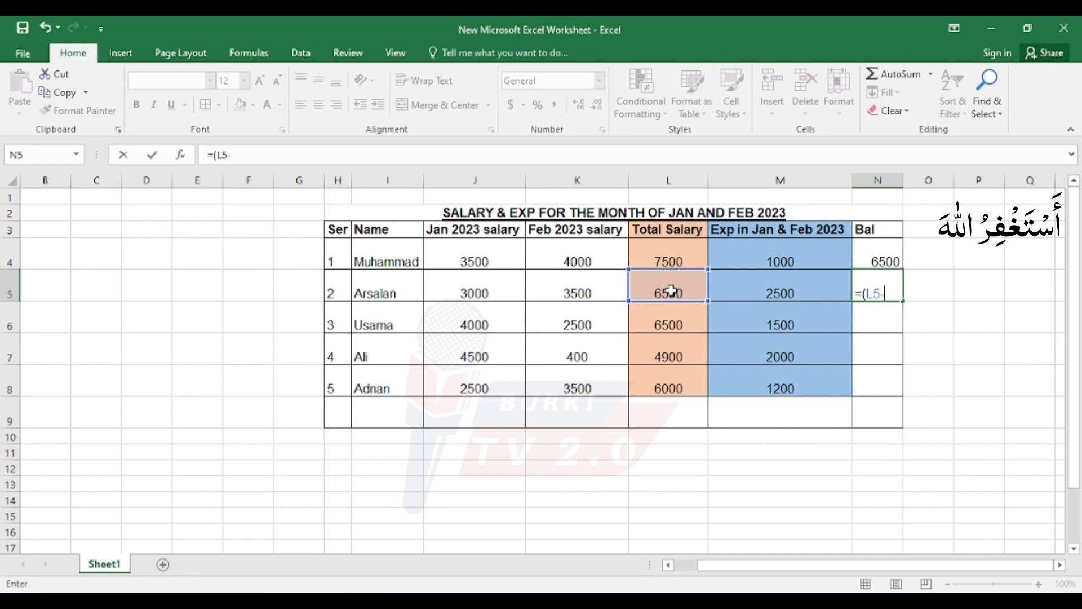
click(773, 287)
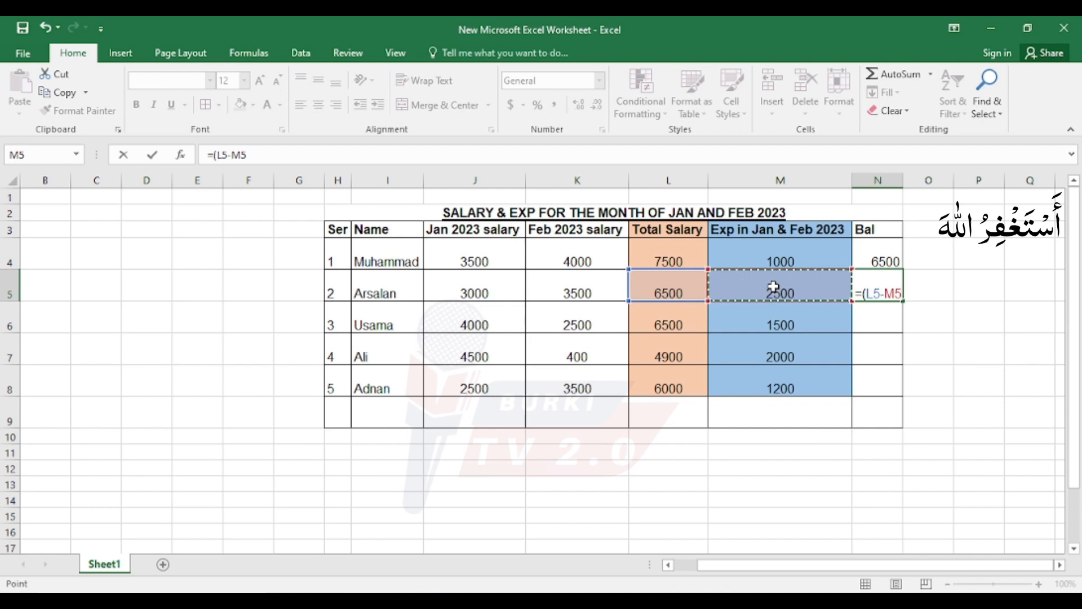
text())
key(Return)
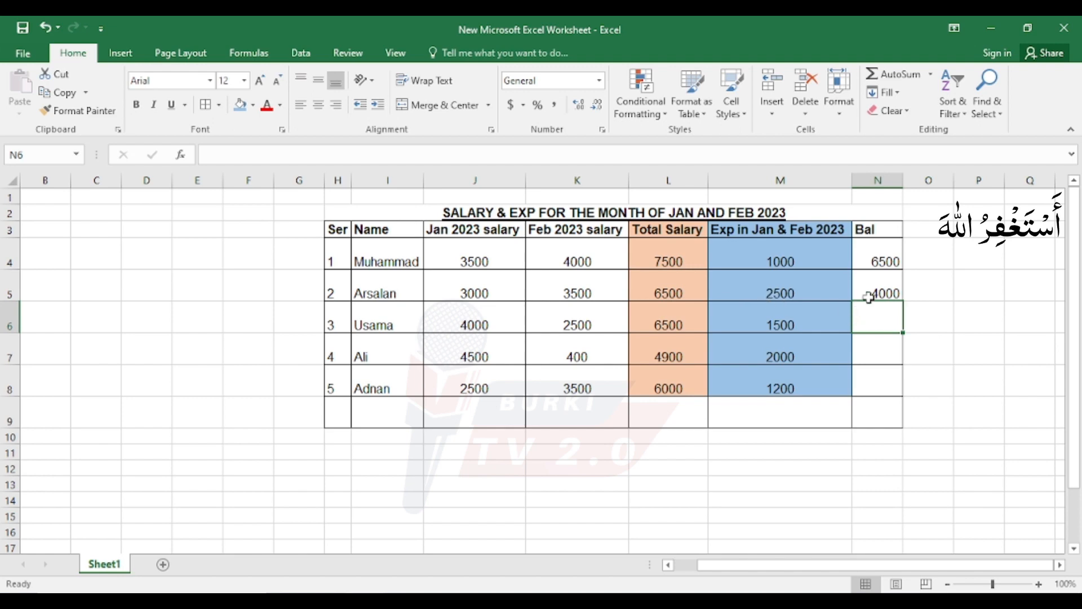
Step: Fill the balance formulas from N4 and N5 down to N8
drag(677, 263, 696, 305)
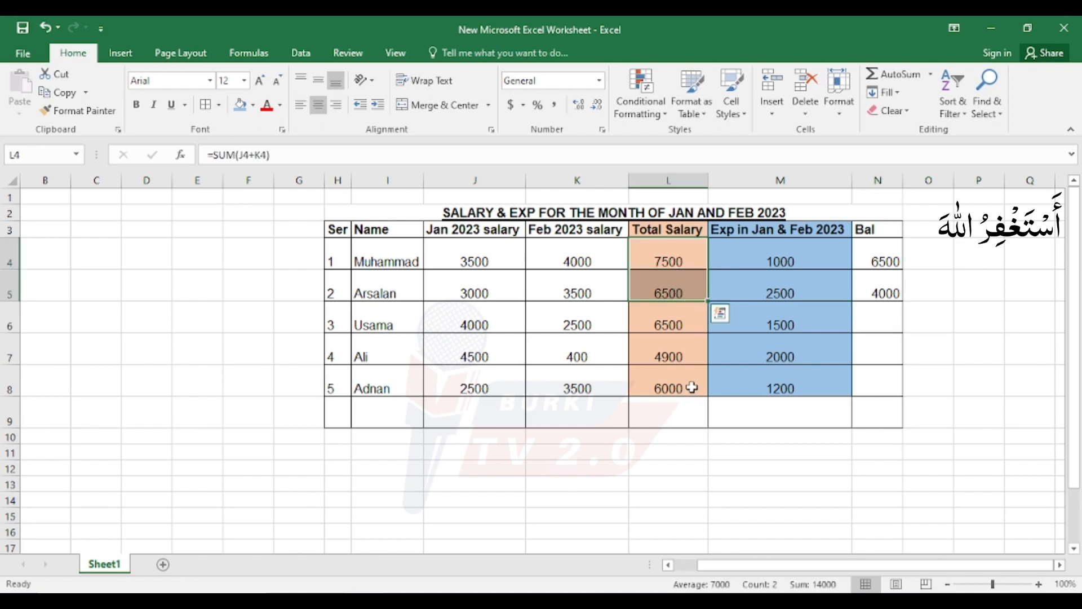
click(873, 265)
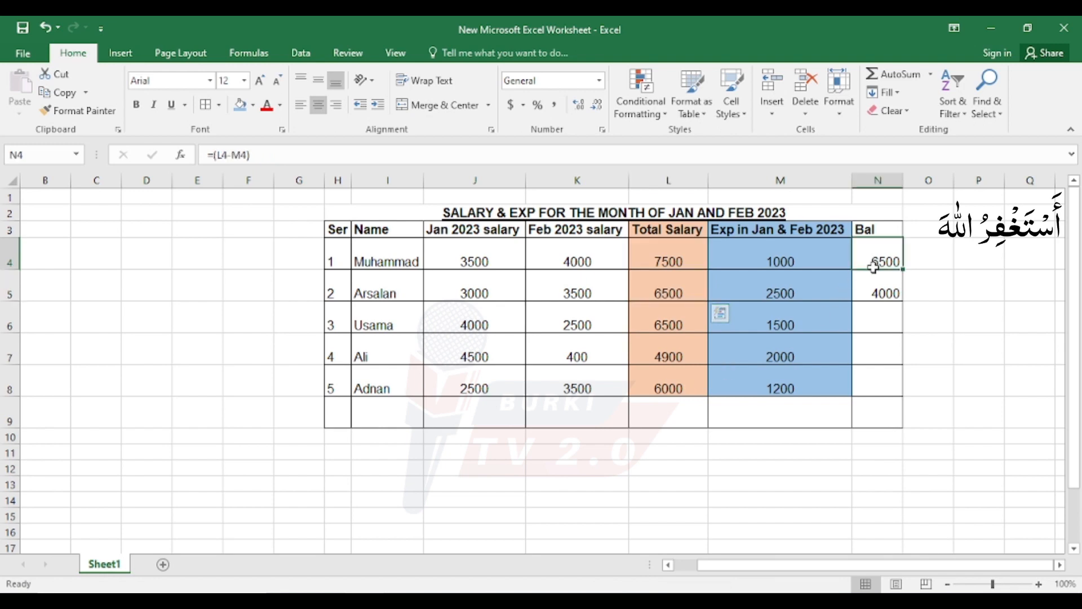
drag(873, 265, 875, 285)
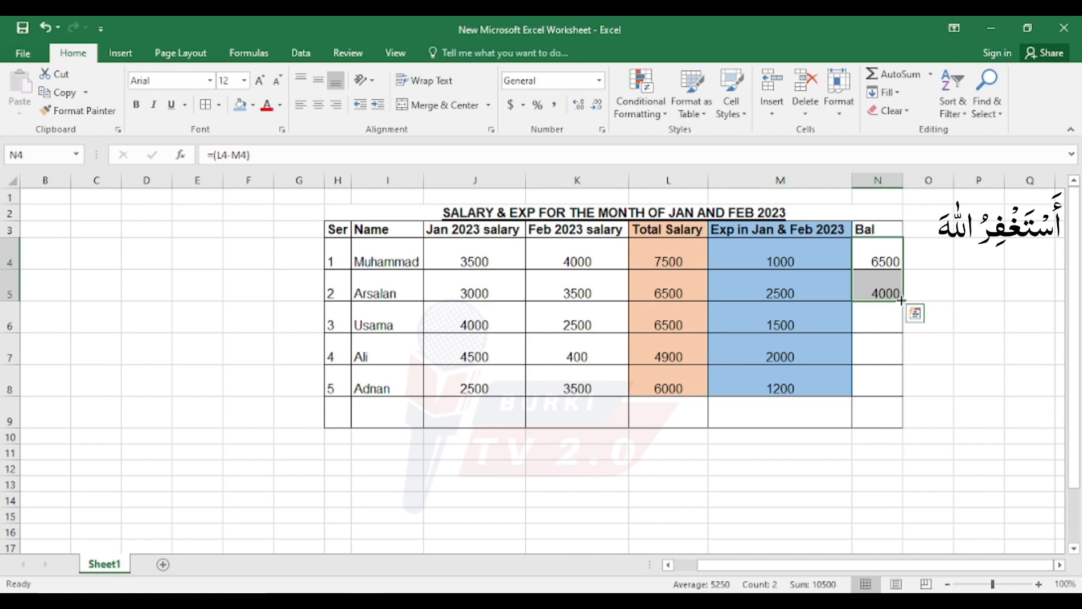
drag(900, 300, 905, 385)
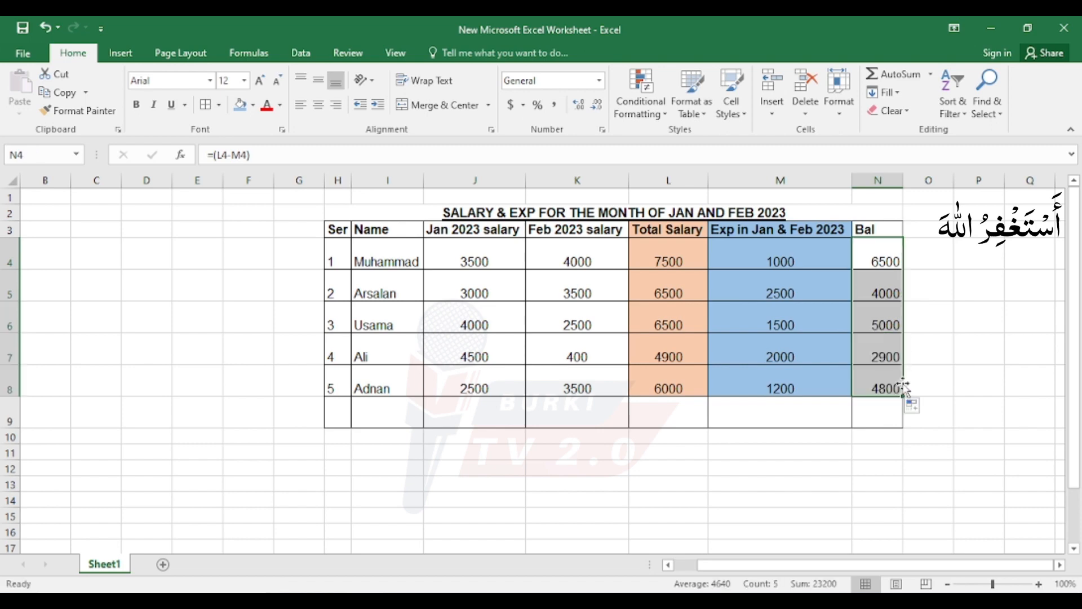
Step: Make the Bal heading in N3 bold and centre it in the cell
click(863, 266)
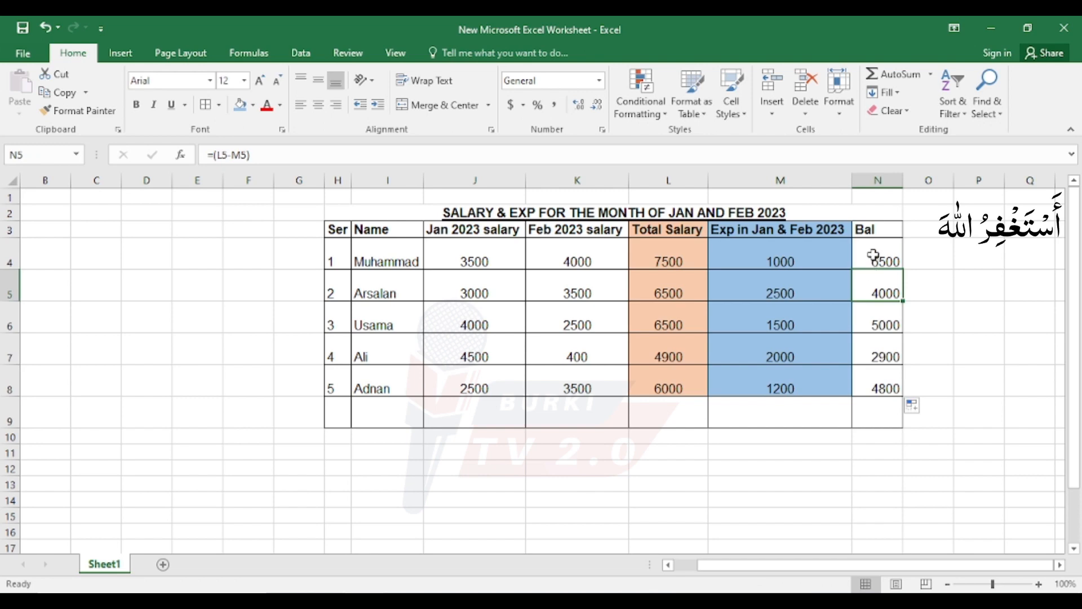
click(876, 228)
key(ctrl+b)
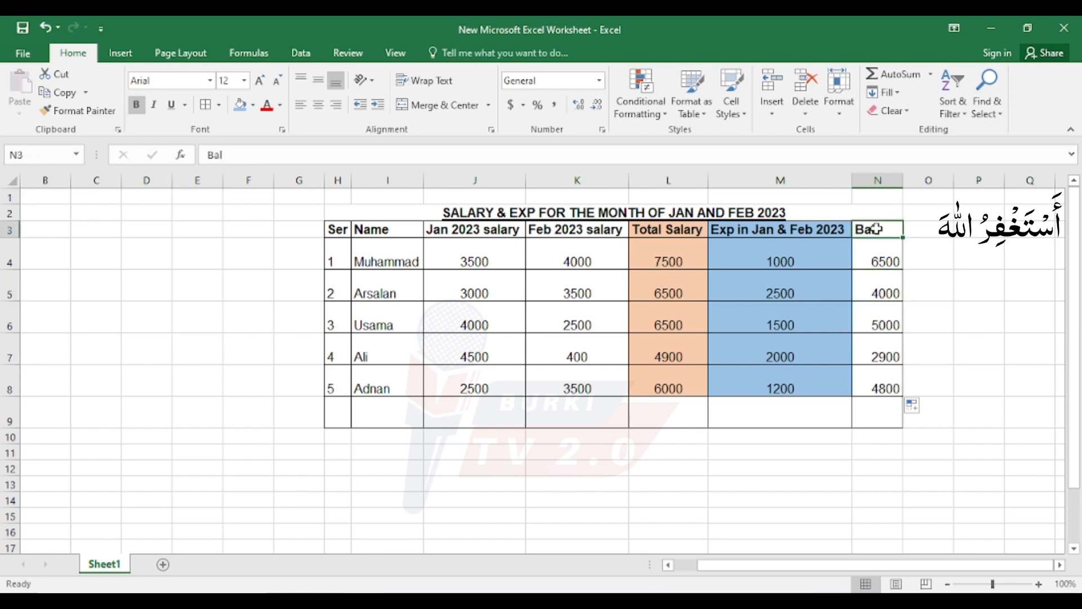
key(ctrl+e)
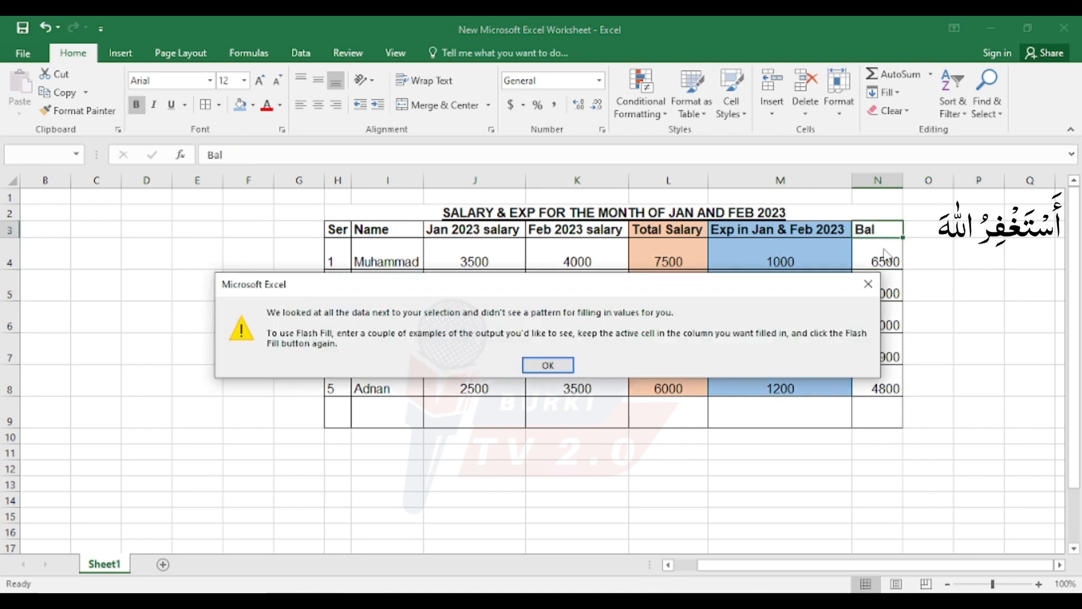
click(865, 283)
key(alt+h)
key(a)
key(c)
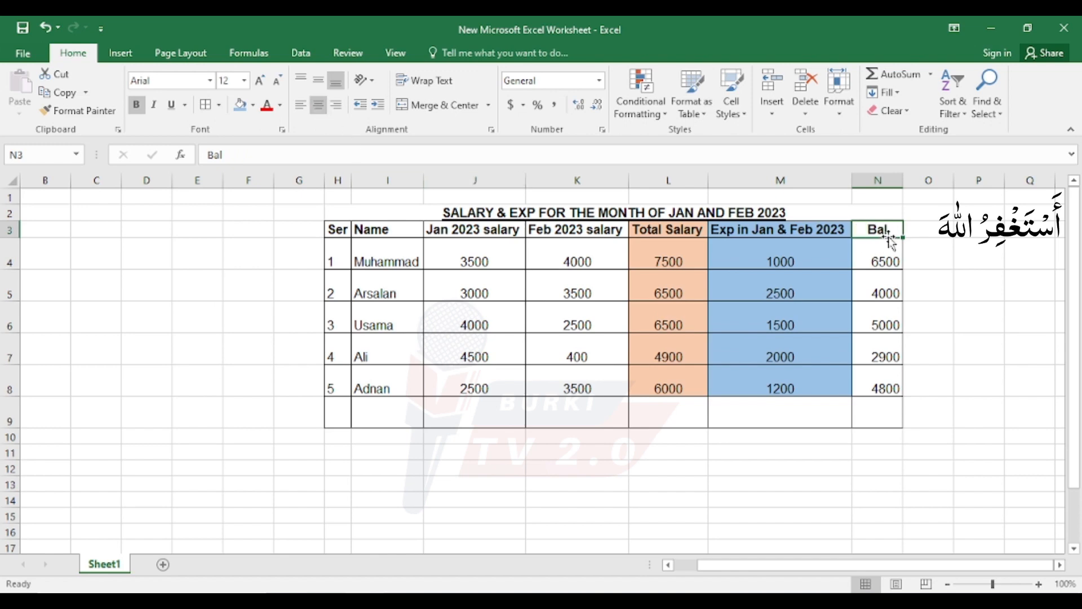
Step: Check the balance formulas in cells N4 to N8 one by one
drag(881, 257, 886, 372)
click(880, 252)
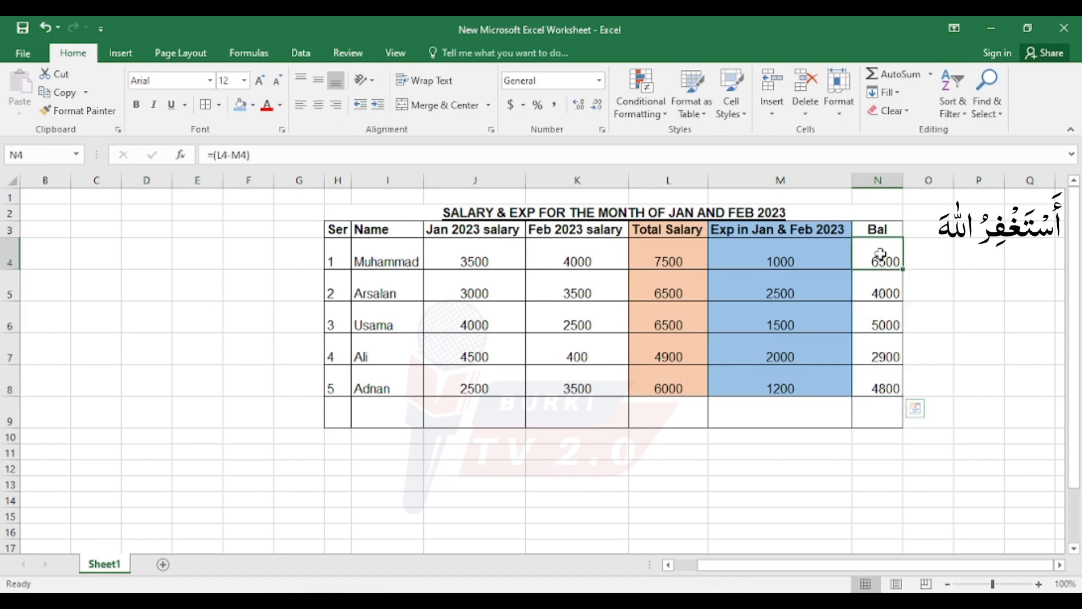
click(882, 287)
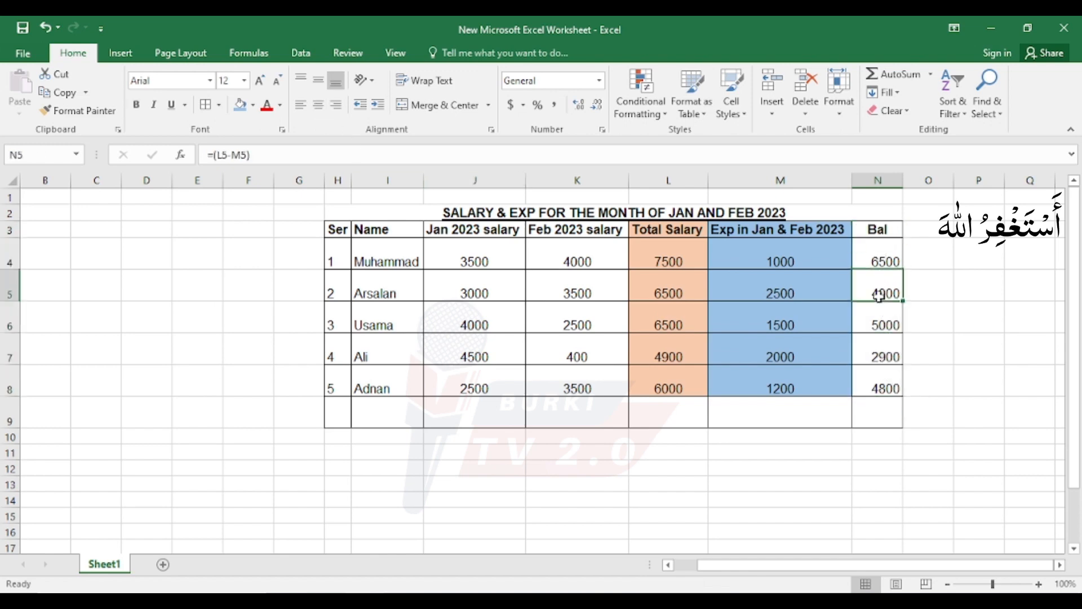
click(879, 330)
click(881, 354)
click(880, 373)
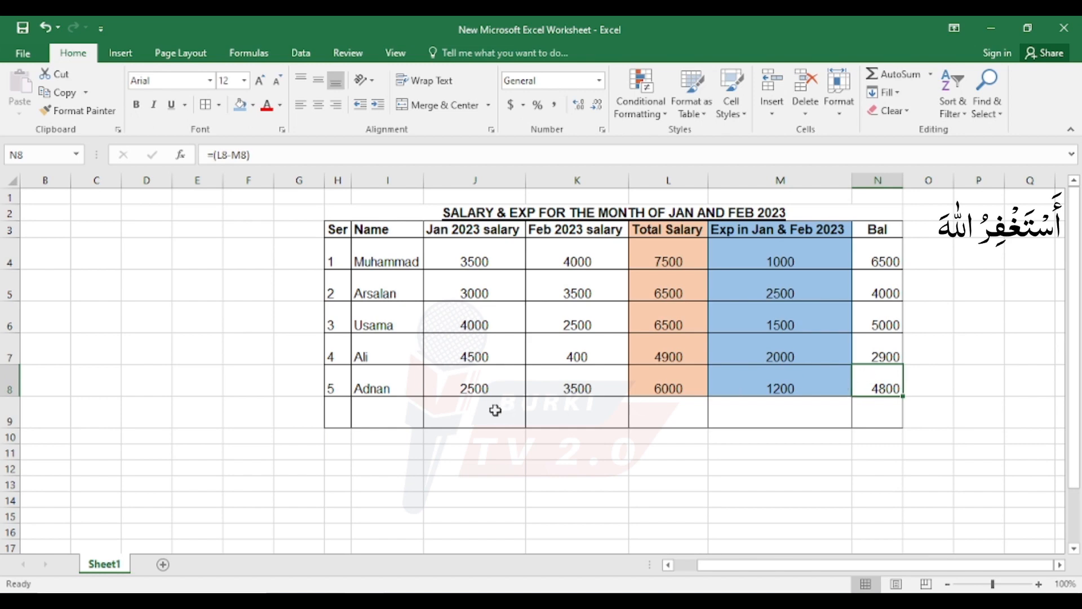
Step: Merge and centre cells H9 and I9 and enter the label Total: in them
drag(342, 412, 367, 414)
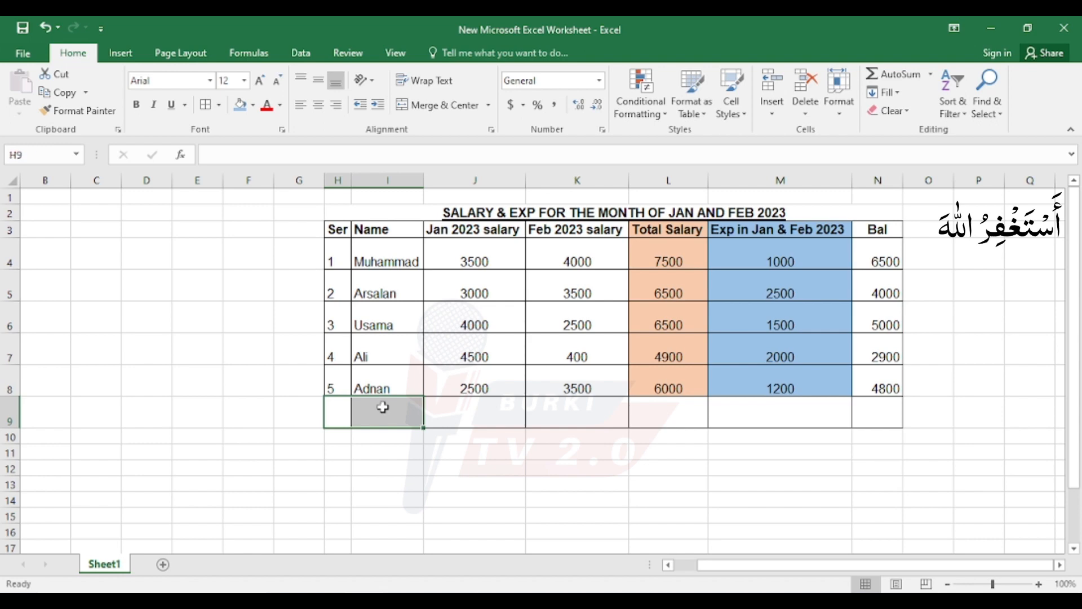
click(418, 107)
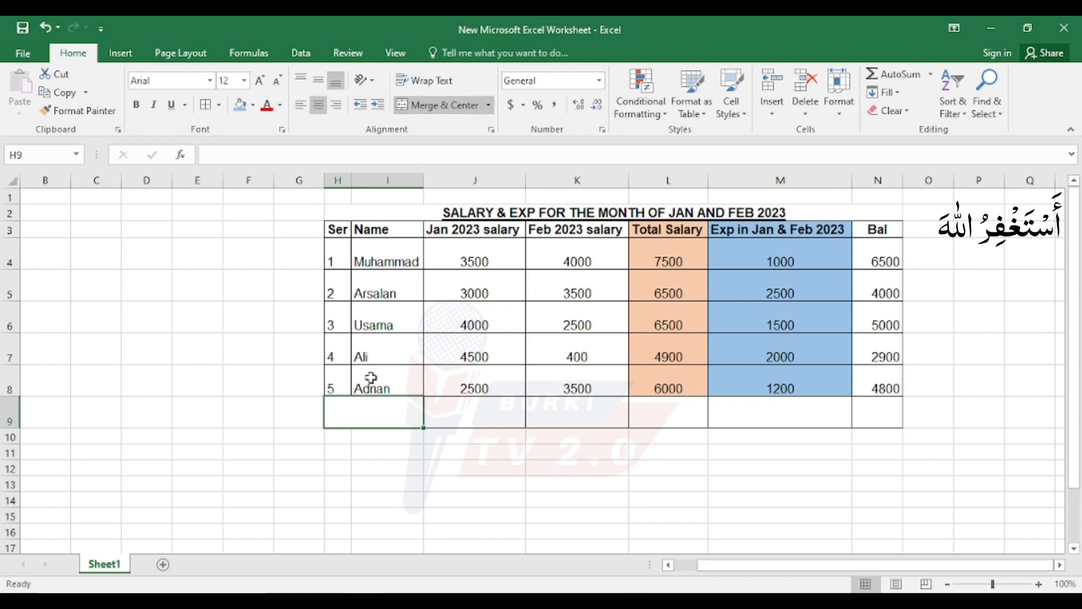
text(To)
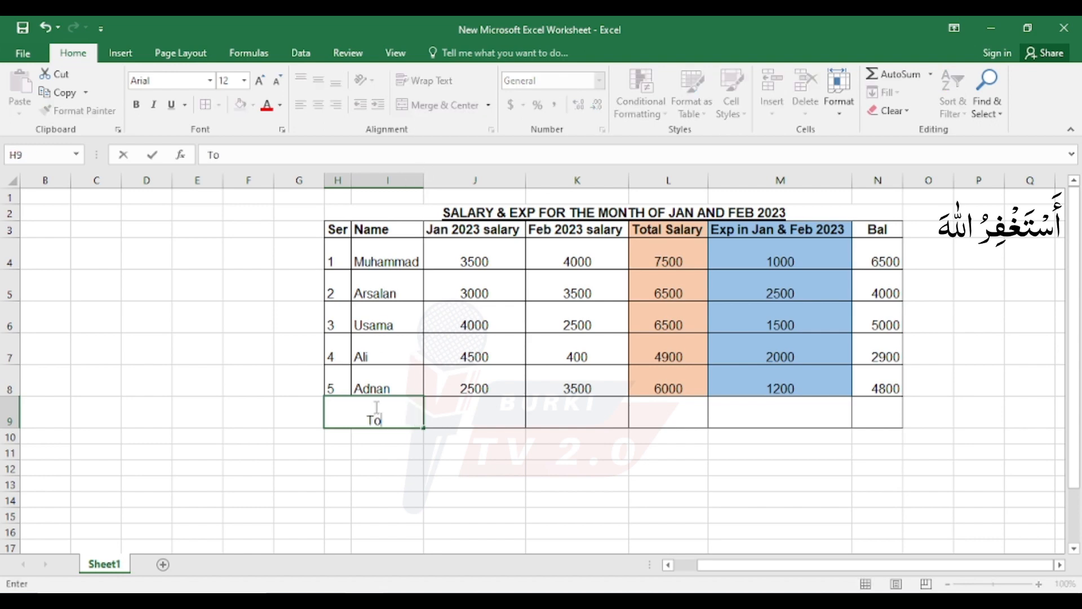
text(tal:)
click(430, 467)
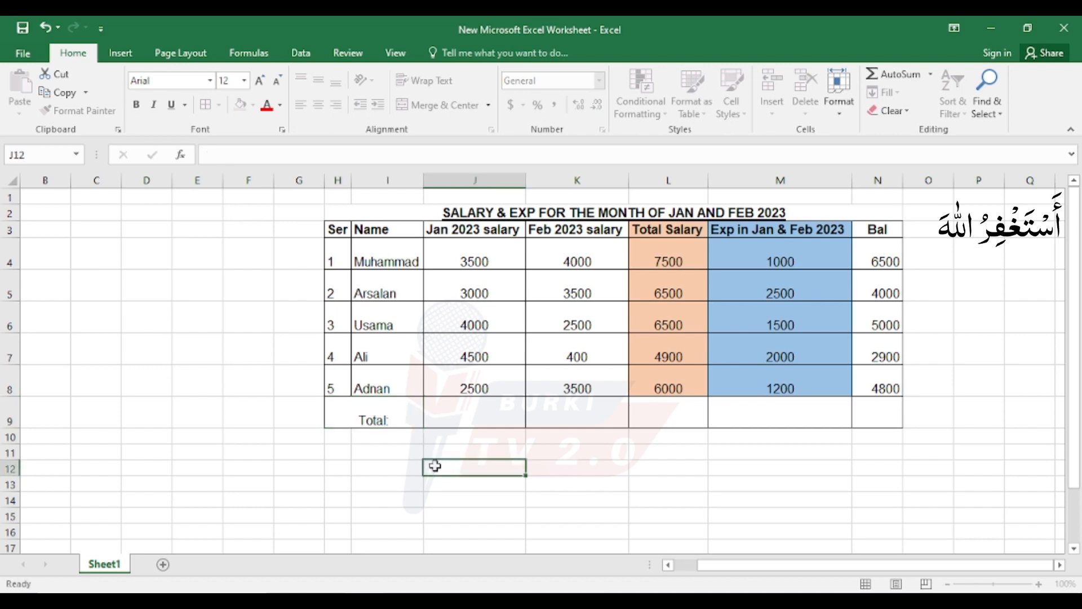
Step: Enter =SUM(J4:J8) in J9 to total the January salaries
click(460, 413)
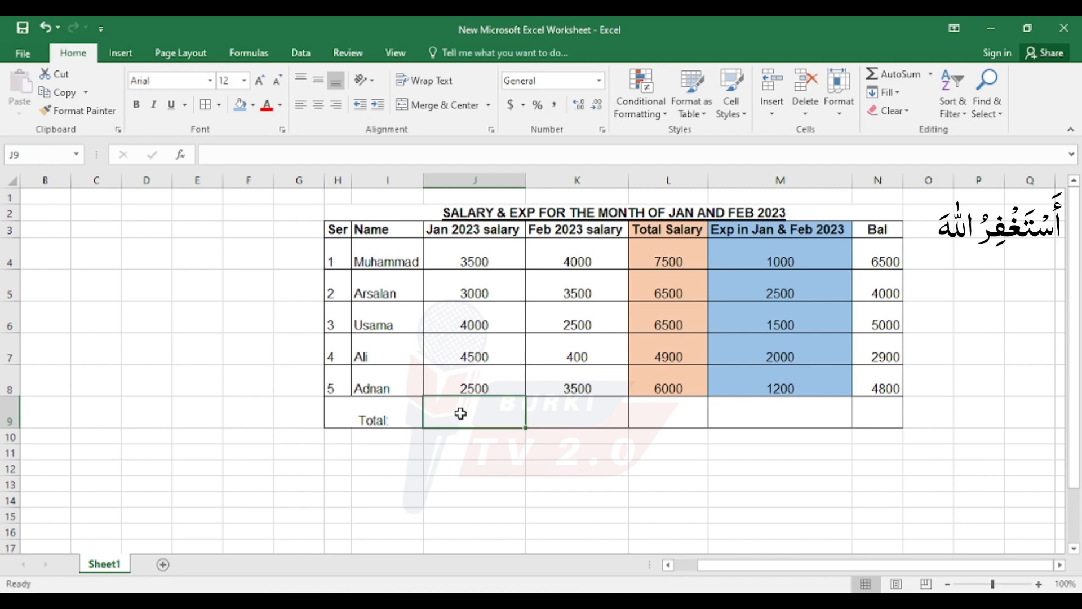
text(=)
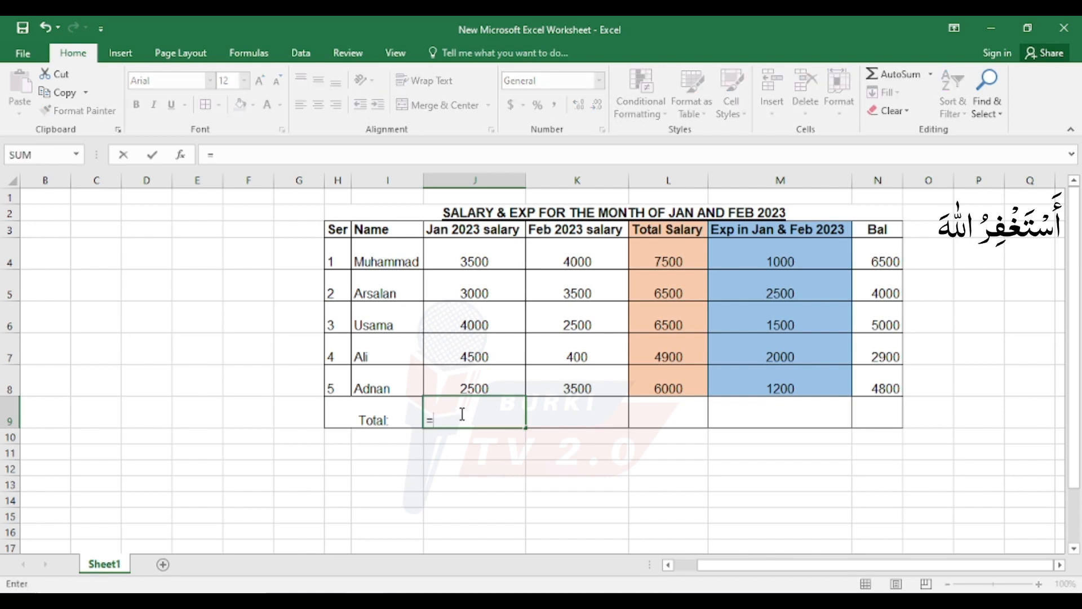
text(sum()
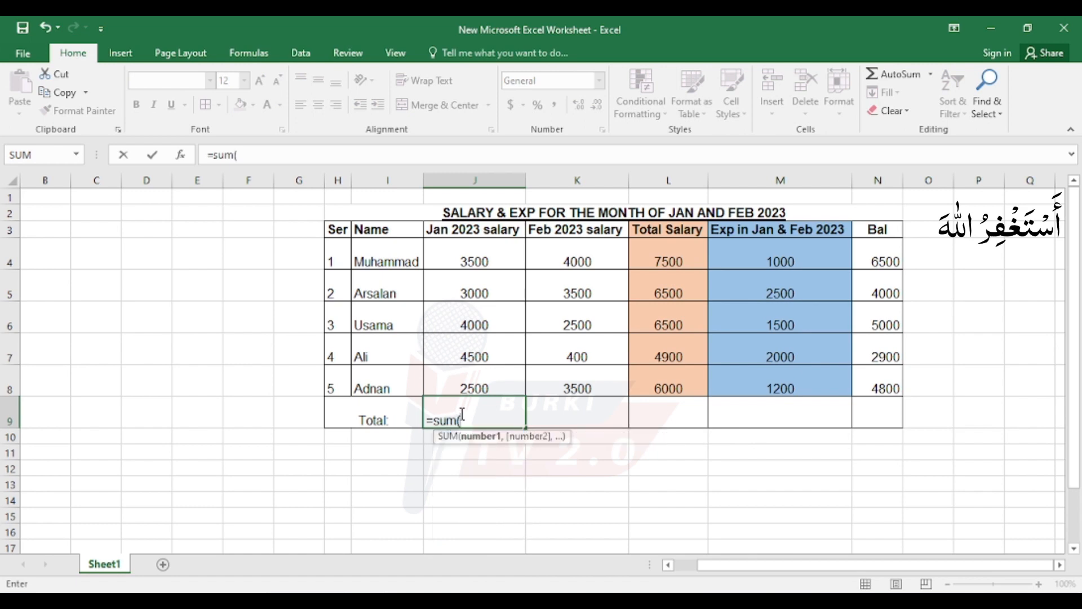
click(493, 260)
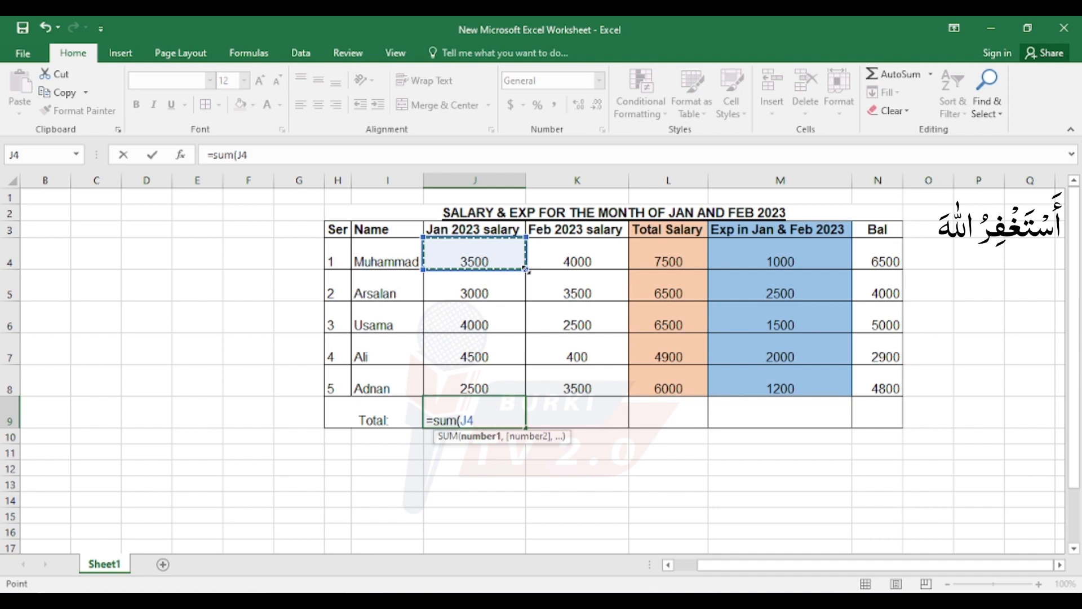
drag(526, 270, 527, 389)
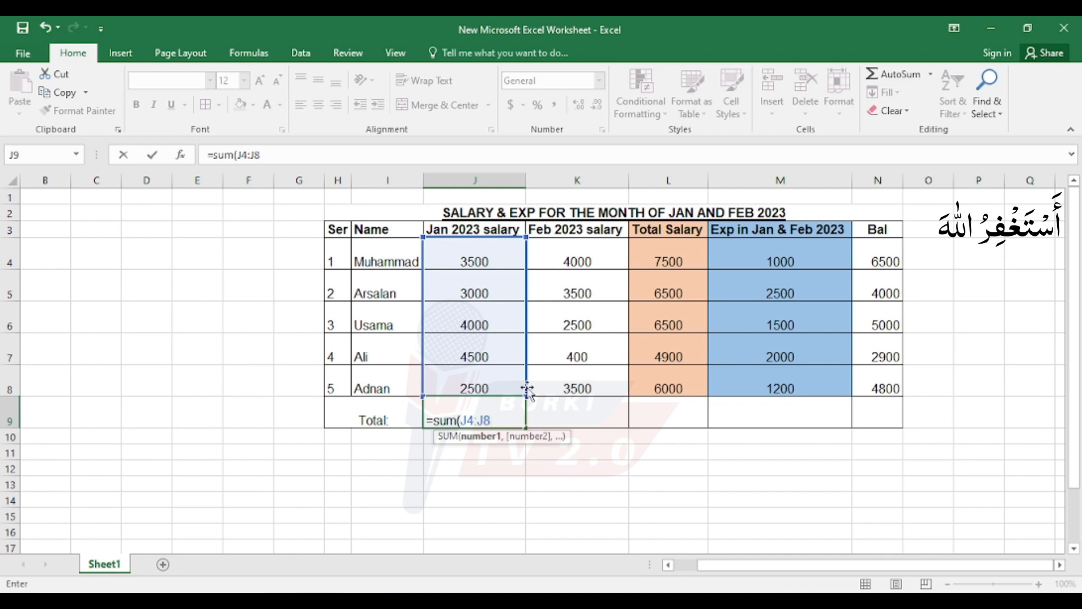
text())
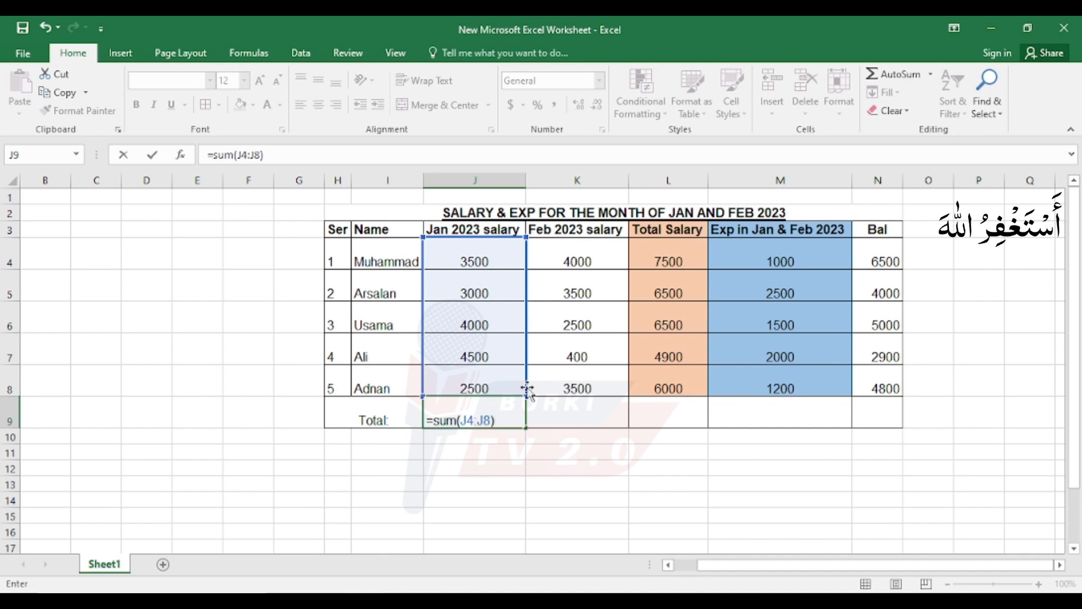
key(Return)
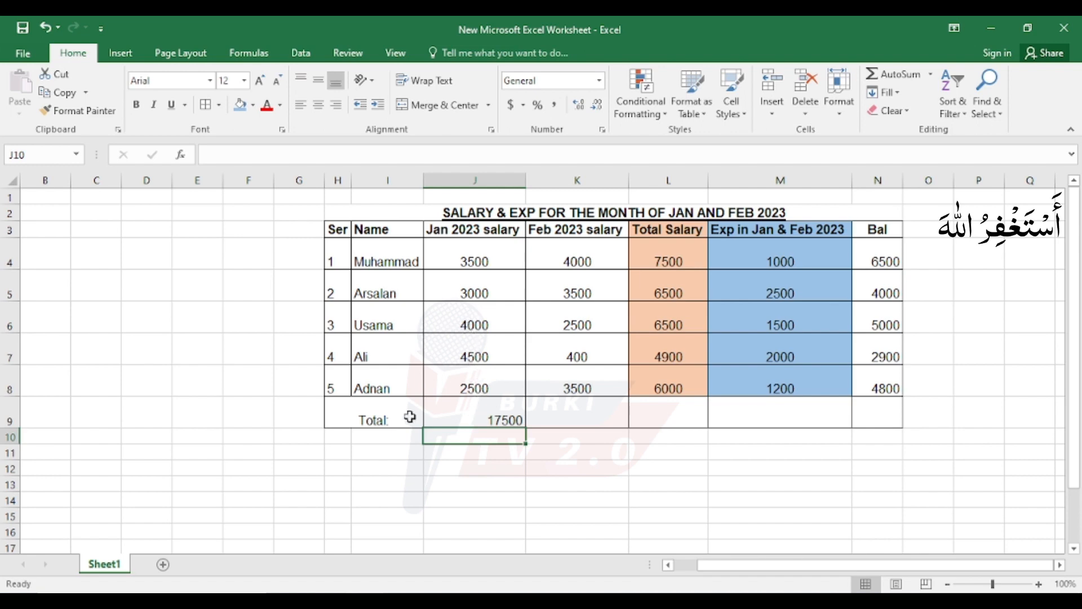
Step: Centre the January total in J9 and fill its formula across the total row to N9
click(471, 407)
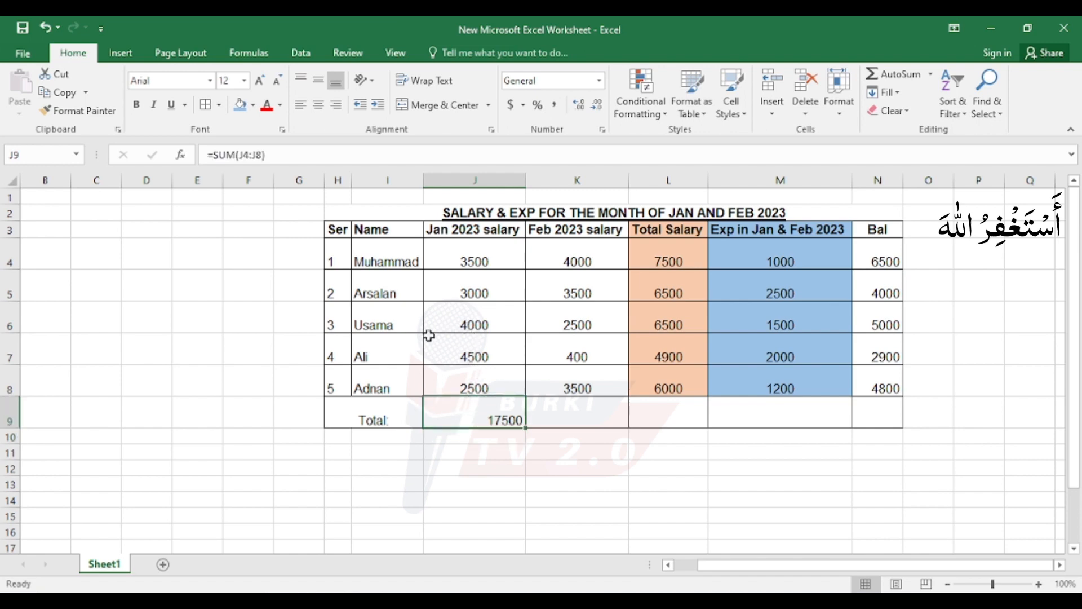
click(318, 105)
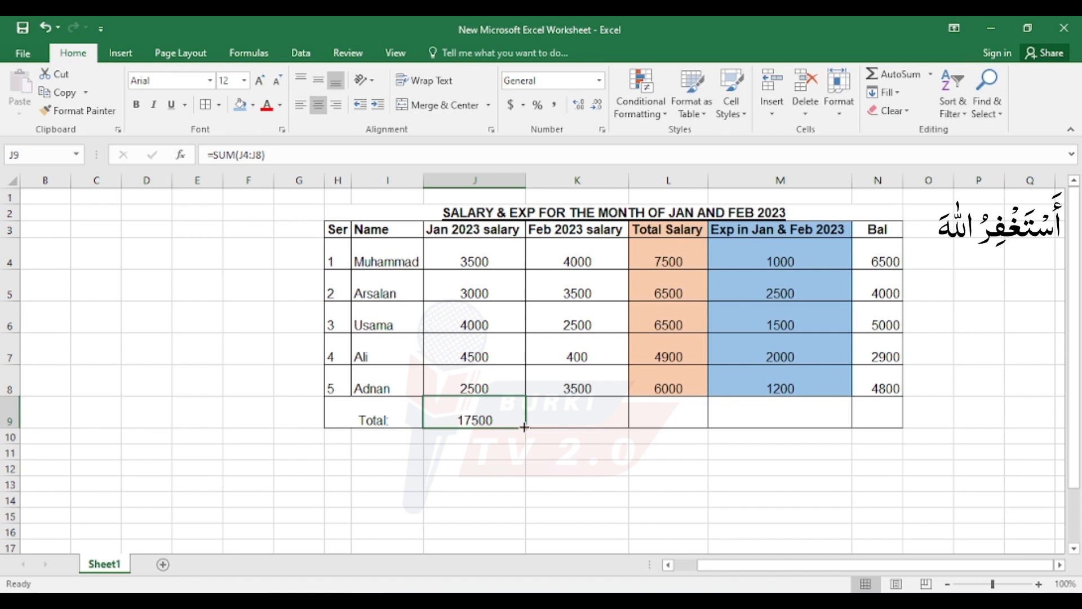
drag(524, 426, 879, 422)
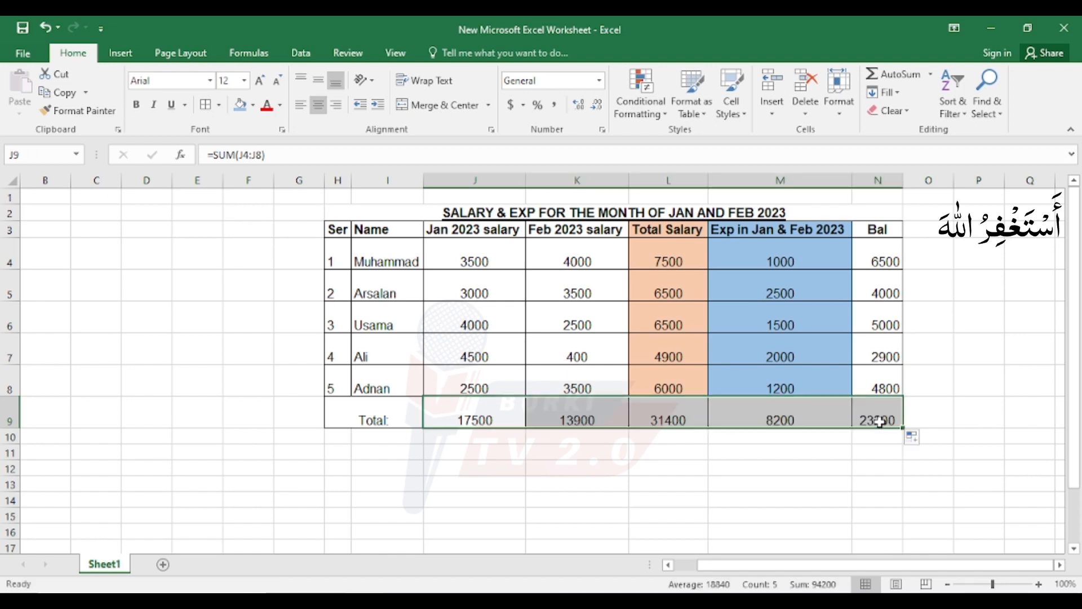
Step: Select the whole total row from H9 to N9
click(496, 418)
drag(380, 418, 859, 410)
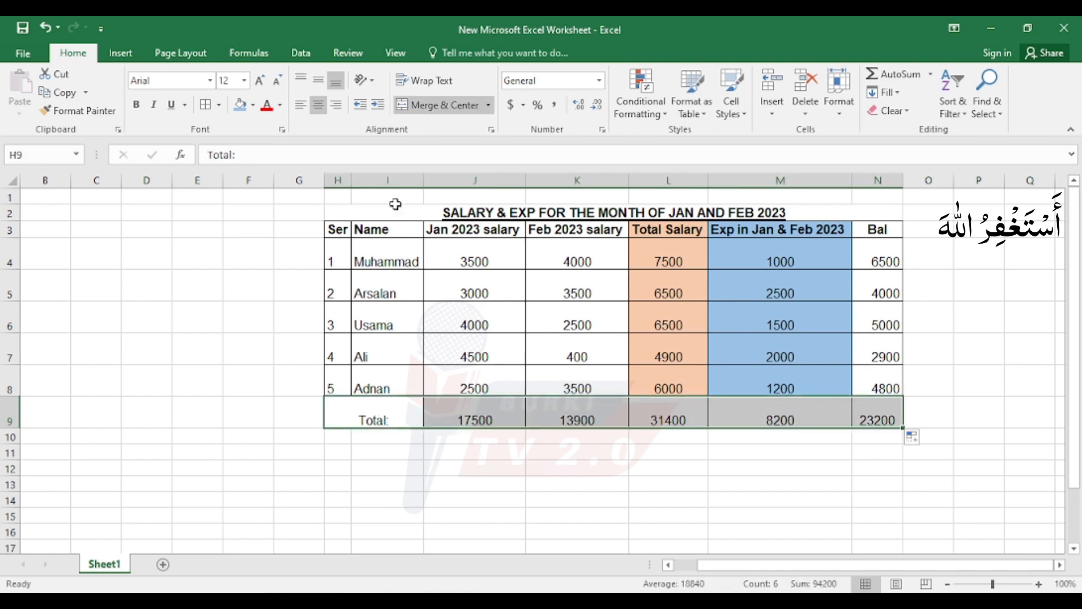